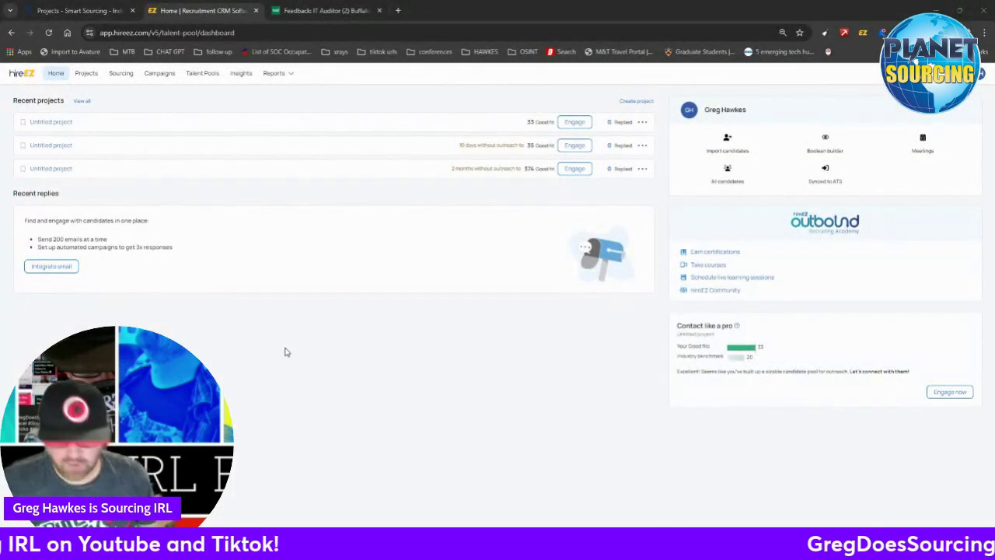
# Enlarge the page and open a new candidate search in the Sourcing area
pyautogui.hotkey('ctrl', '+')
pyautogui.hotkey('ctrl', '+')
pyautogui.hotkey('ctrl', '+')
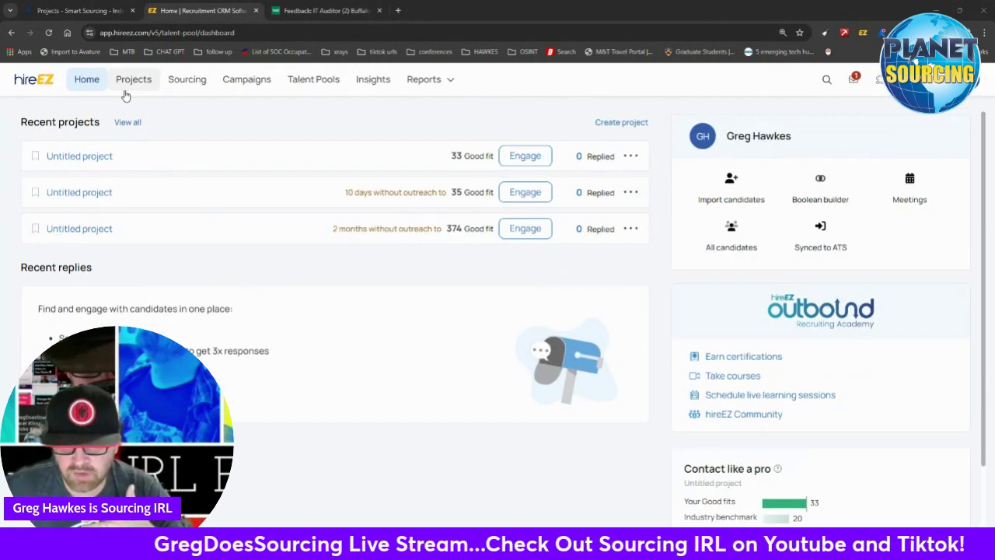
pyautogui.click(189, 80)
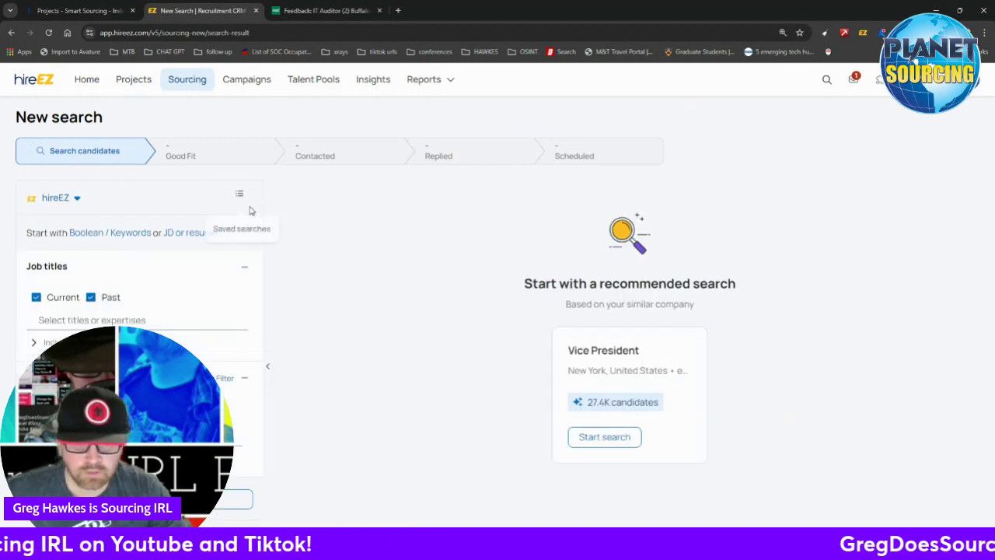
pyautogui.scroll(-3, 100, 295)
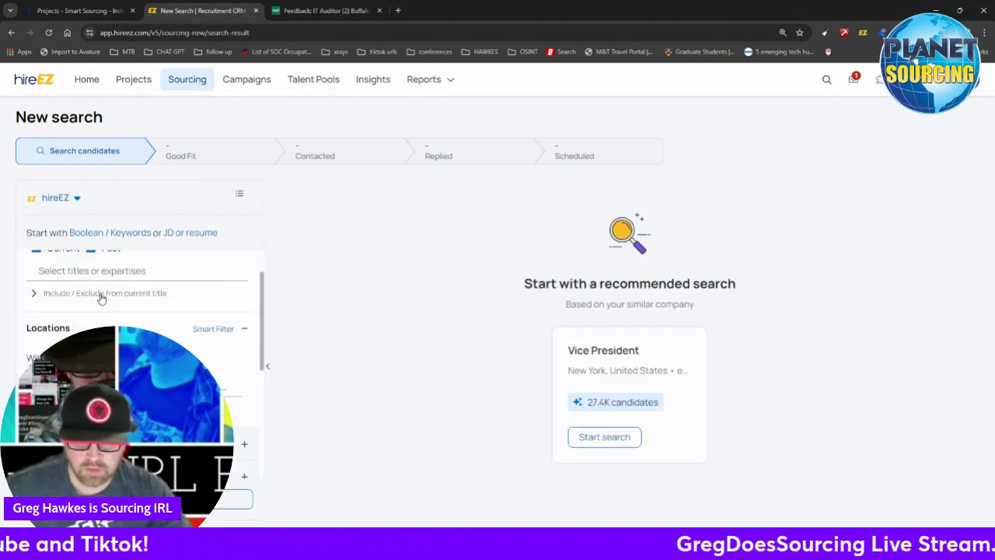
pyautogui.scroll(4, 100, 295)
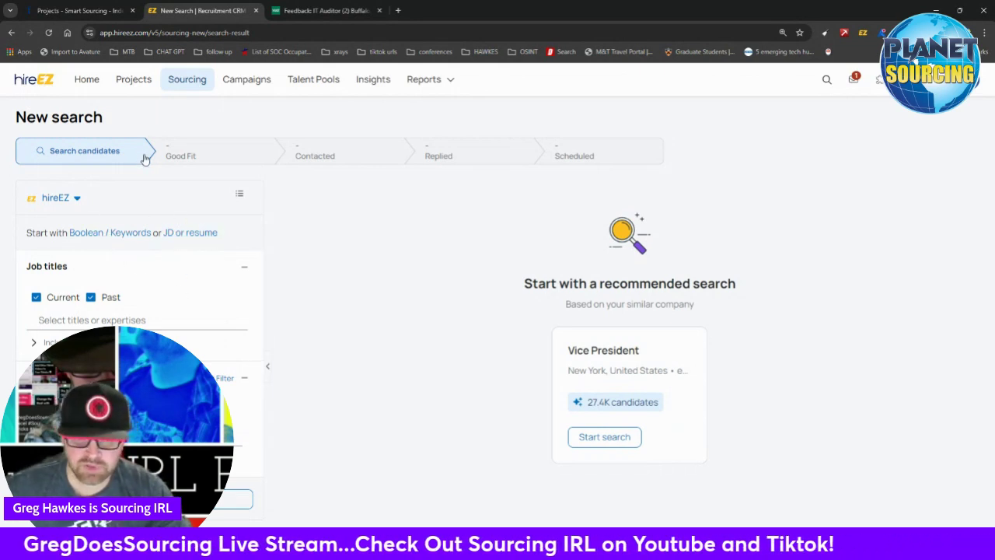
# Open the downloaded resume PDF in the browser and start a new candidate search from a resume
pyautogui.moveTo(341, 15); pyautogui.dragTo(0, 118)
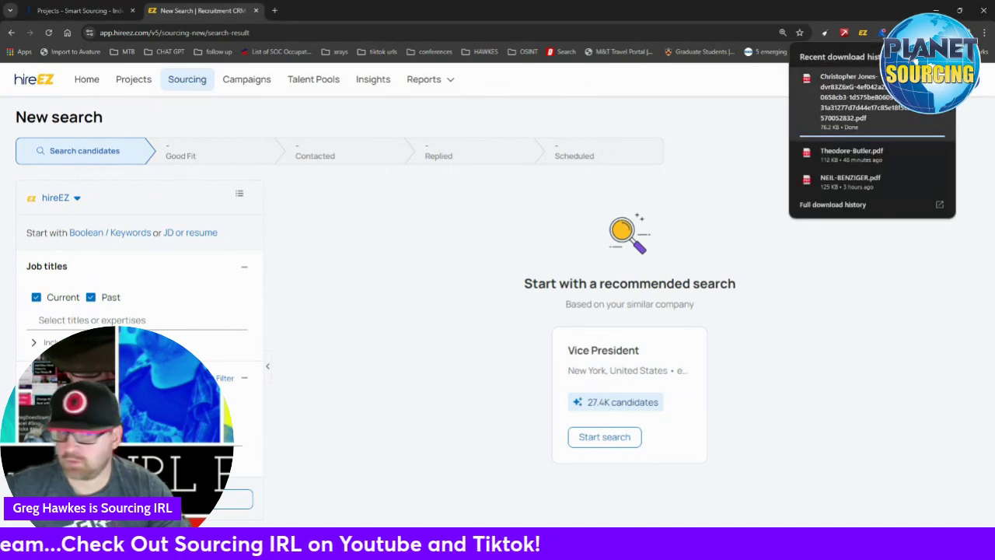
pyautogui.click(66, 325)
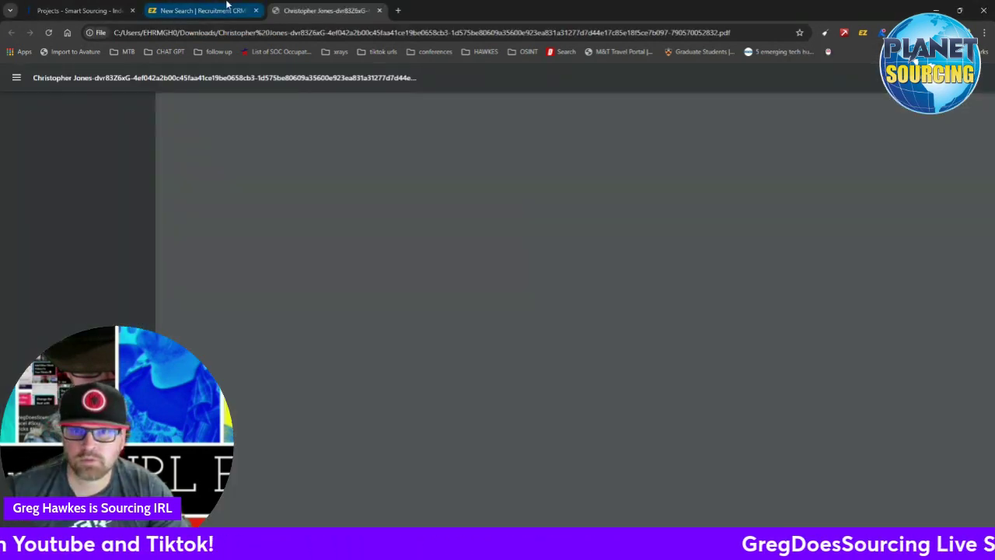
pyautogui.click(225, 10)
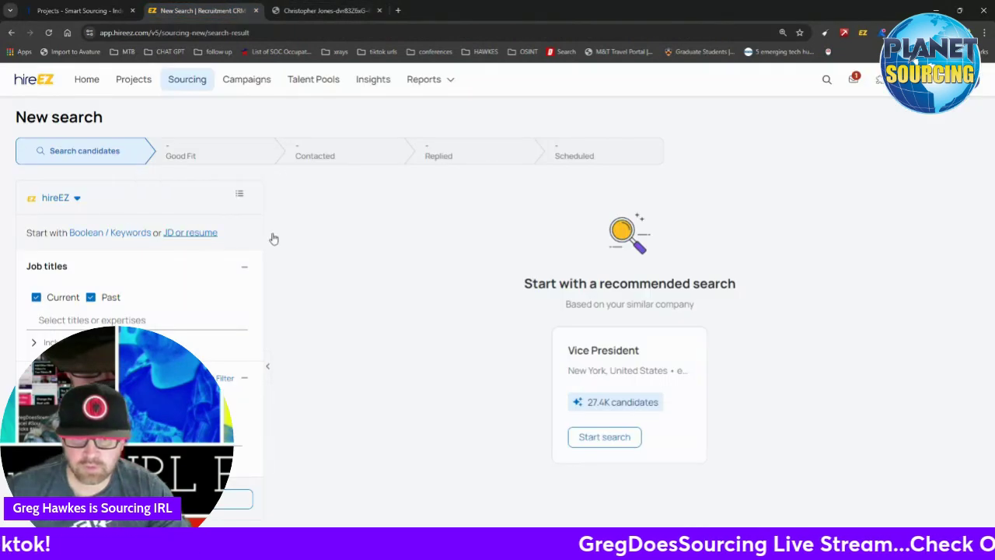
pyautogui.click(212, 233)
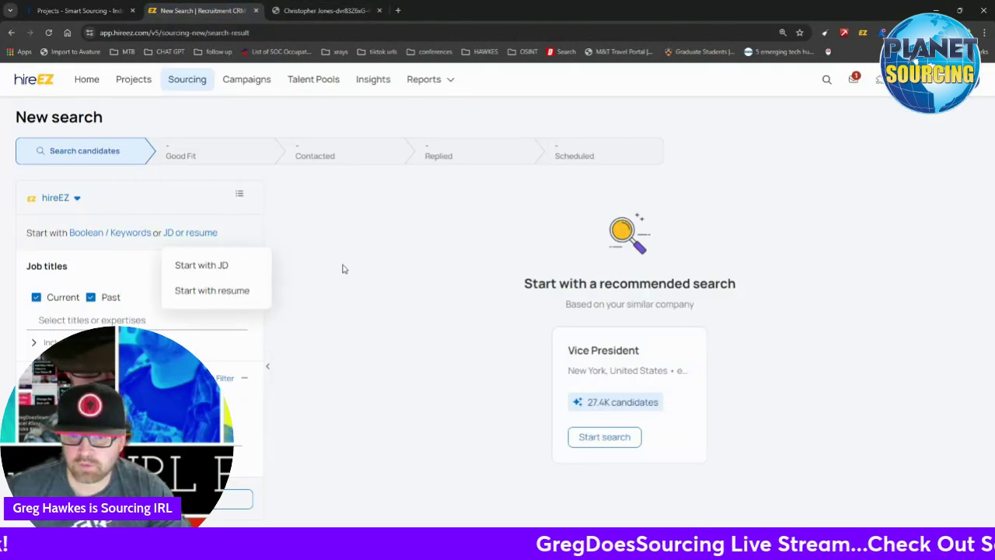
pyautogui.click(235, 289)
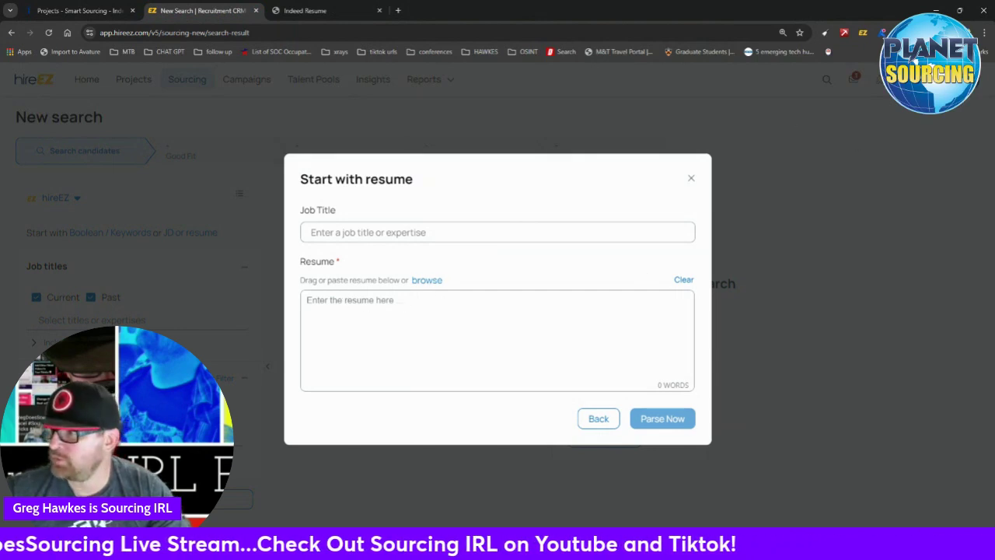
# Try to add the downloaded PDF file as the resume for the search
pyautogui.click(946, 33)
pyautogui.moveTo(847, 98); pyautogui.dragTo(515, 345)
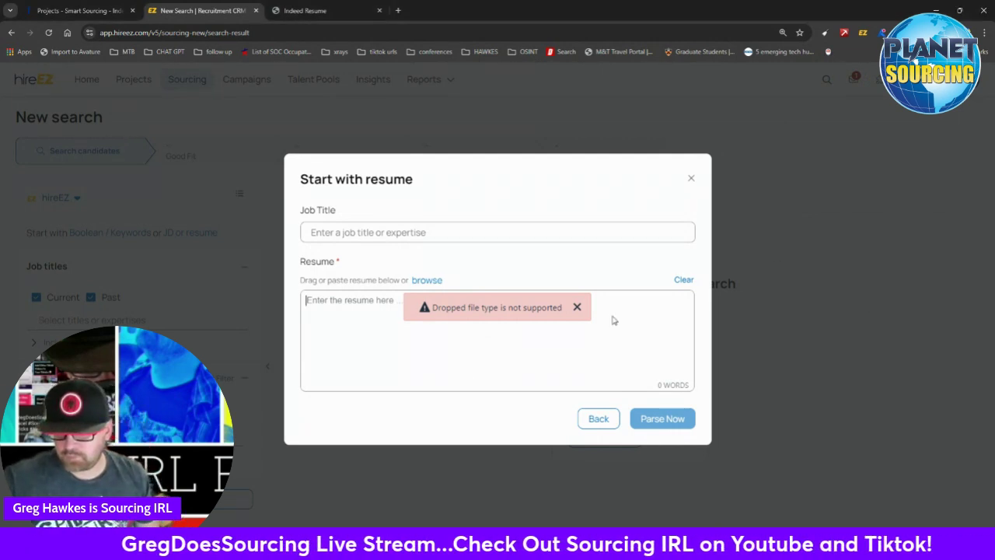
pyautogui.click(577, 308)
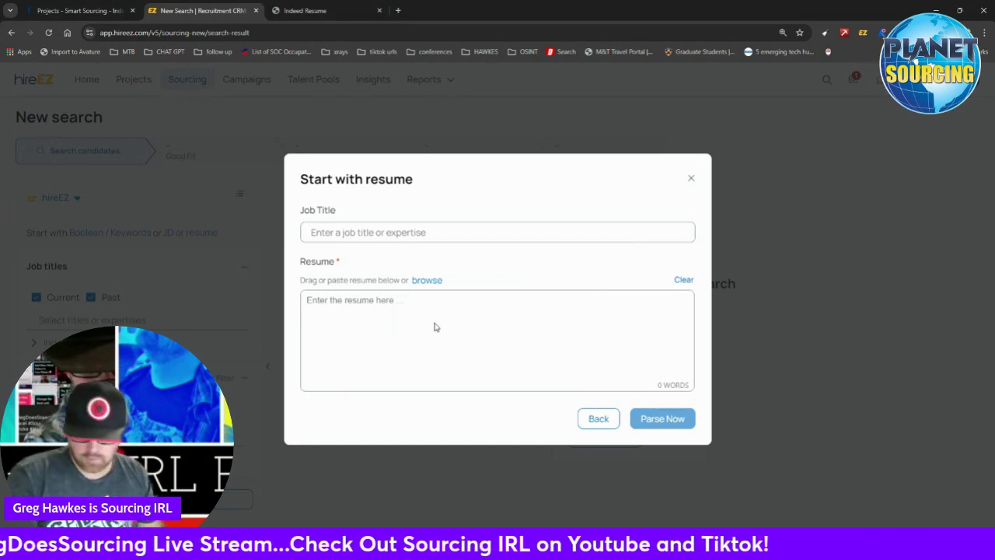
# Paste the candidate's resume text, set the job title to "cyber security analyst", and parse the resume
pyautogui.hotkey('ctrl', 'v')
pyautogui.click(492, 212)
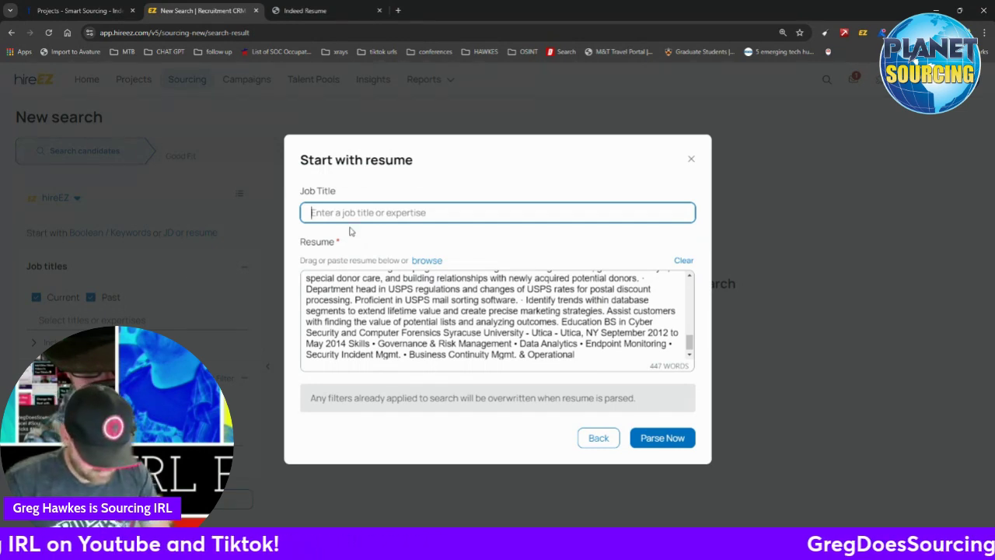
pyautogui.write('cyber sec')
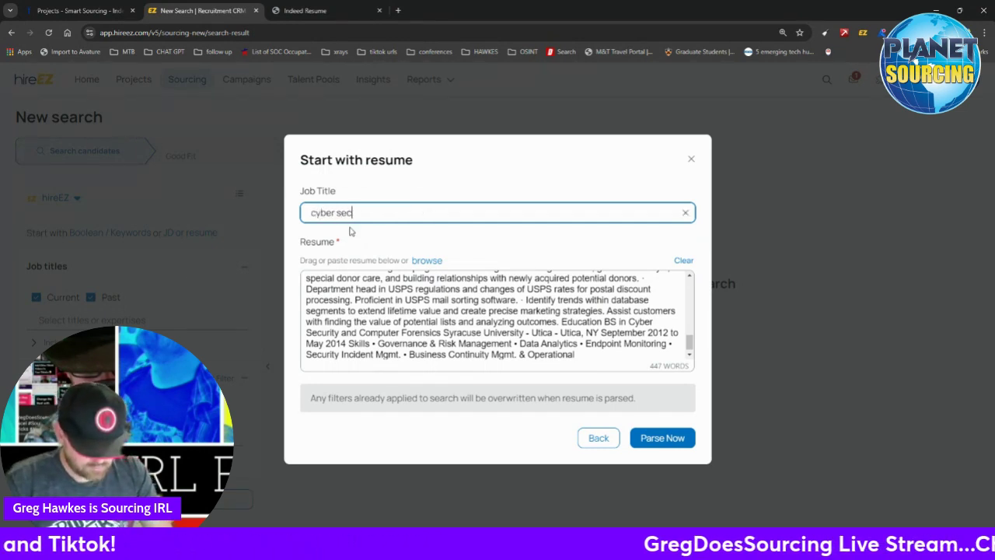
pyautogui.write('urity ')
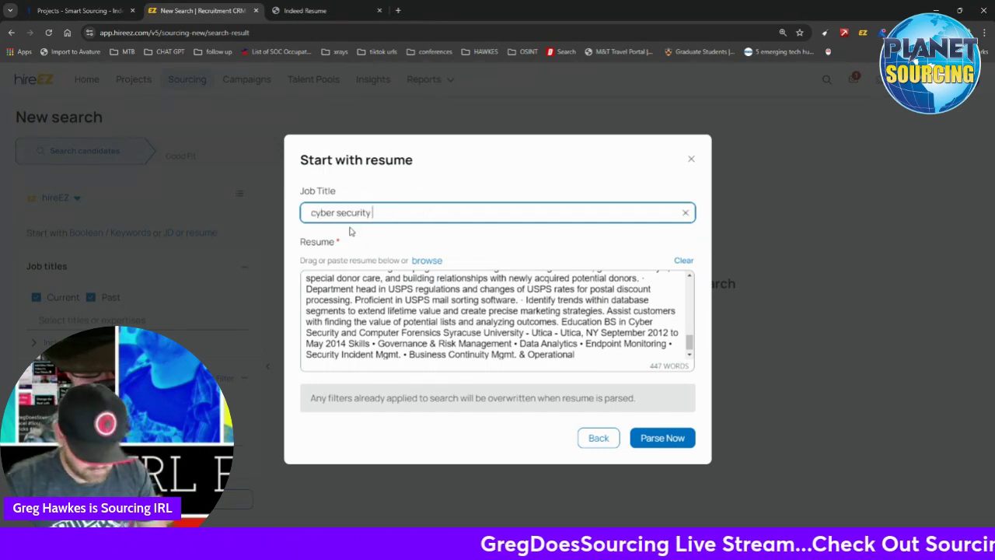
pyautogui.write('a')
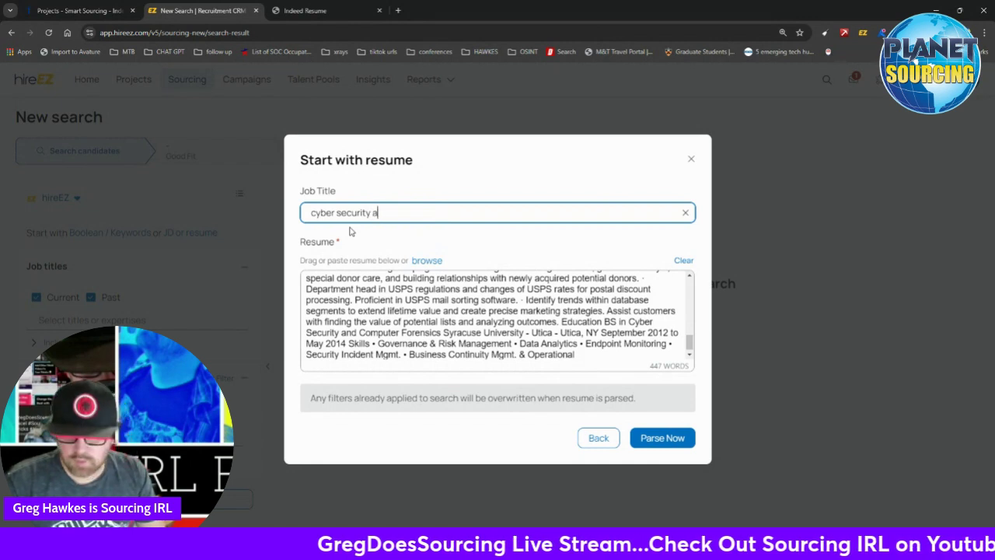
pyautogui.write('nalystr')
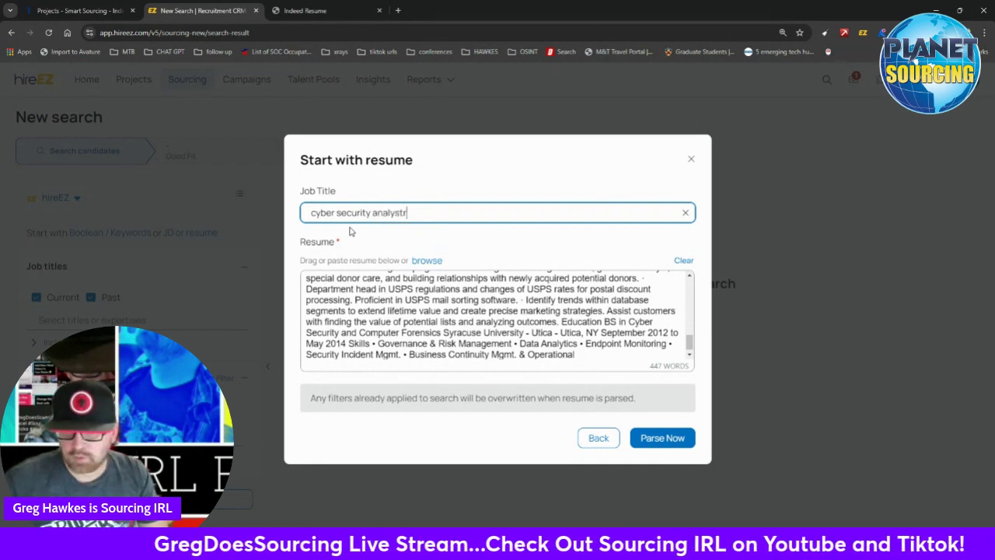
pyautogui.press('BackSpace')
pyautogui.write('t')
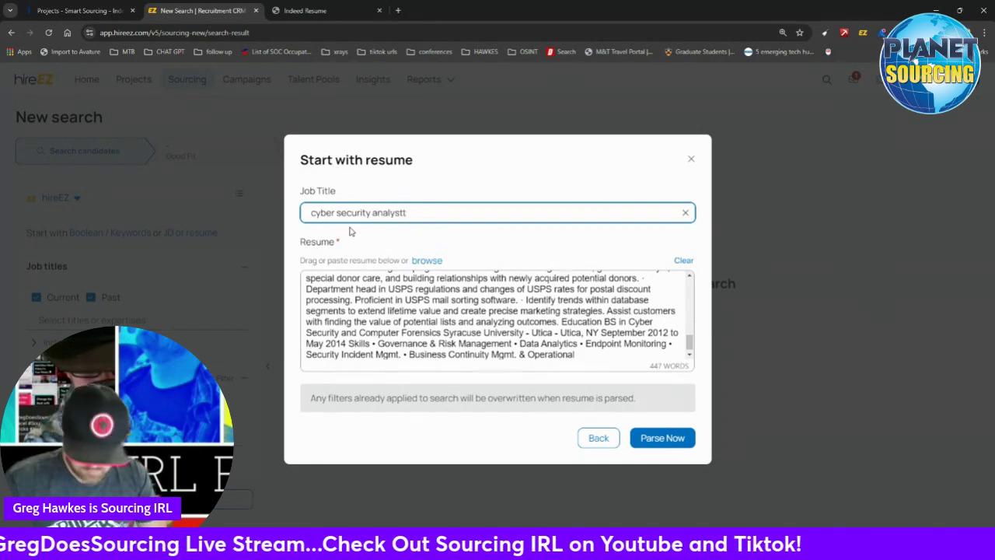
pyautogui.press('BackSpace')
pyautogui.click(661, 438)
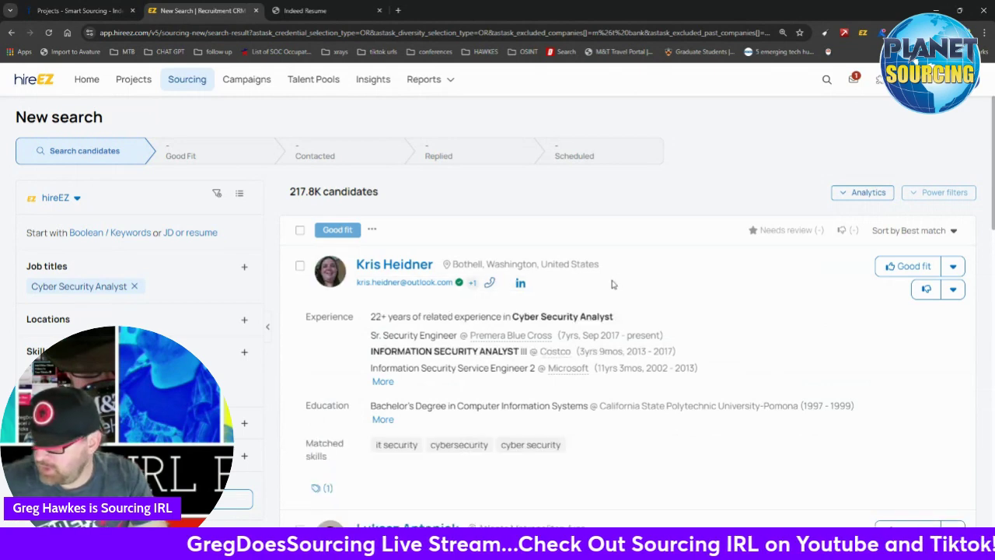
# Examine the candidates' titles, experience, education and matched skills in the resume-based search results
pyautogui.scroll(-2, 601, 278)
pyautogui.scroll(-8, 601, 279)
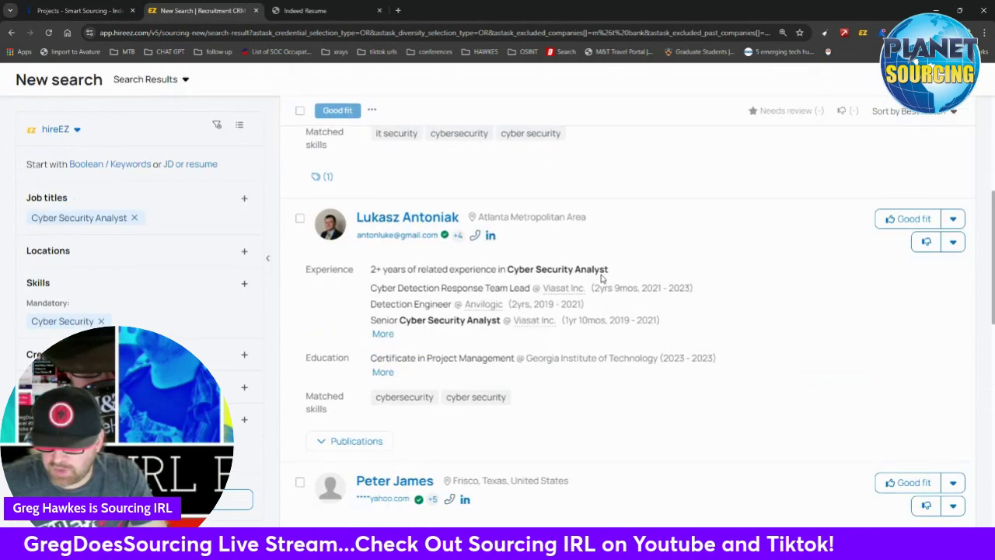
pyautogui.scroll(-6, 577, 278)
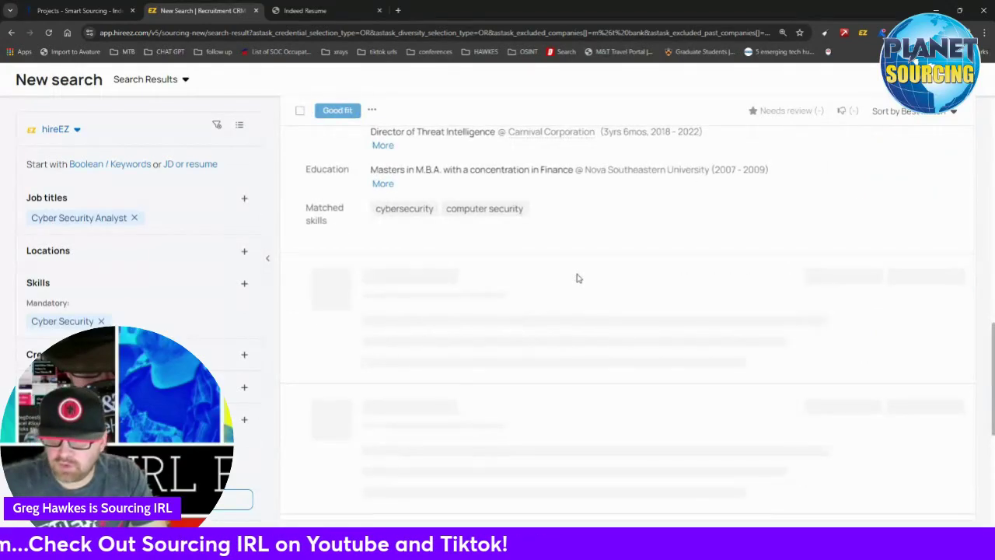
pyautogui.scroll(5, 577, 278)
pyautogui.scroll(6, 577, 273)
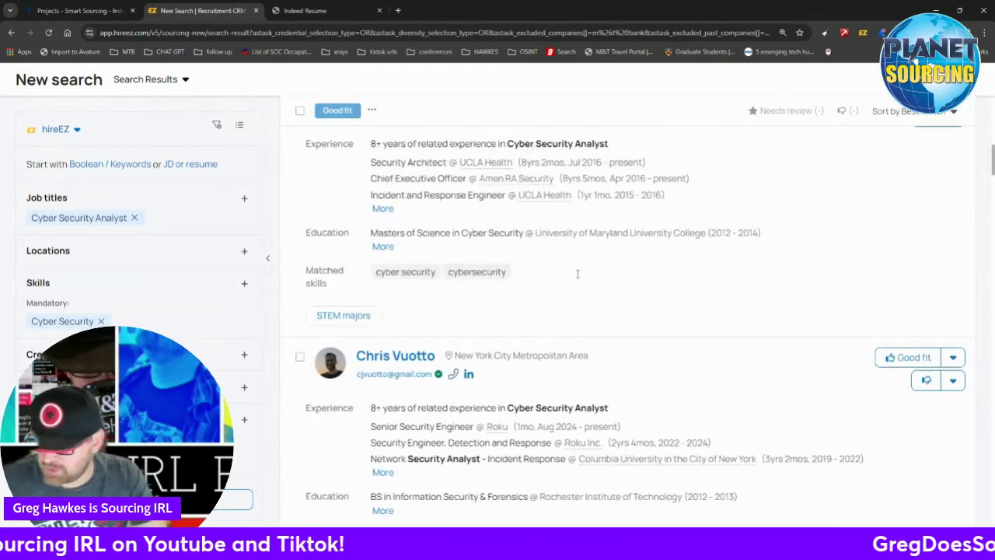
pyautogui.scroll(-8, 574, 277)
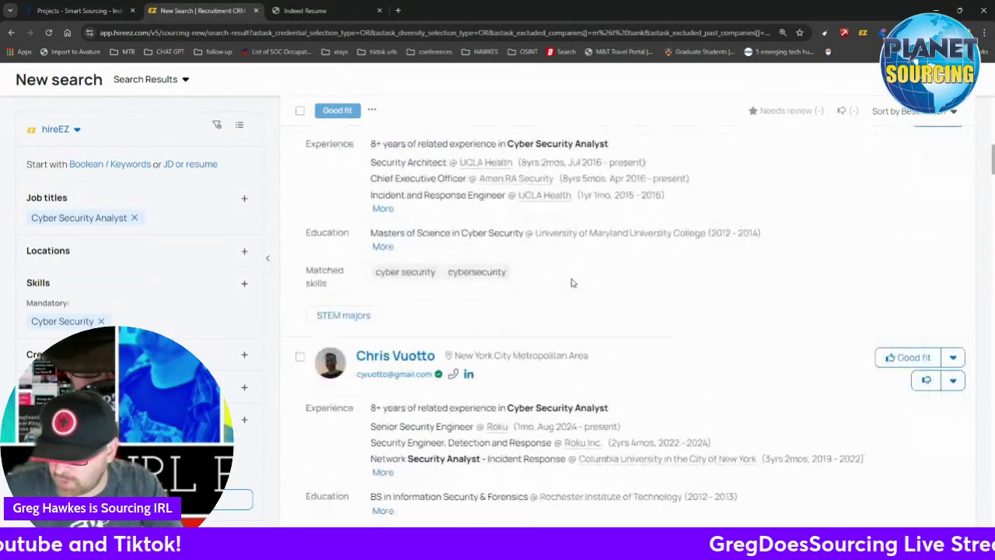
pyautogui.scroll(-5, 572, 278)
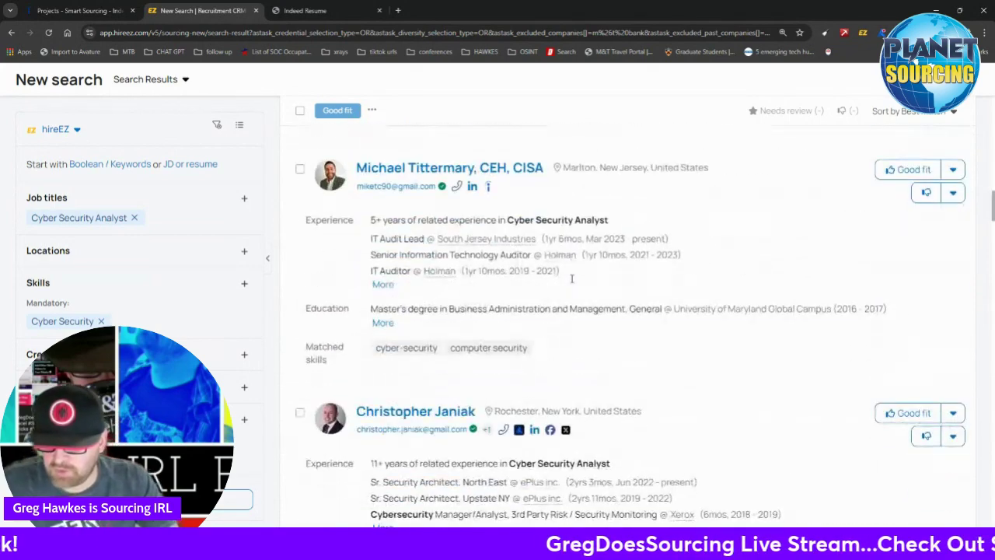
pyautogui.scroll(-3, 572, 280)
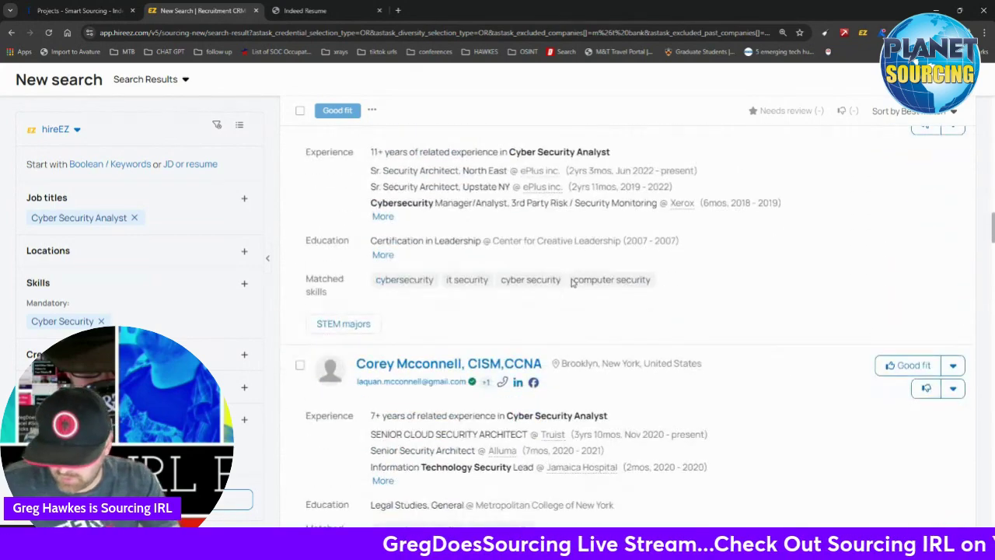
pyautogui.scroll(2, 470, 368)
pyautogui.scroll(15, 470, 369)
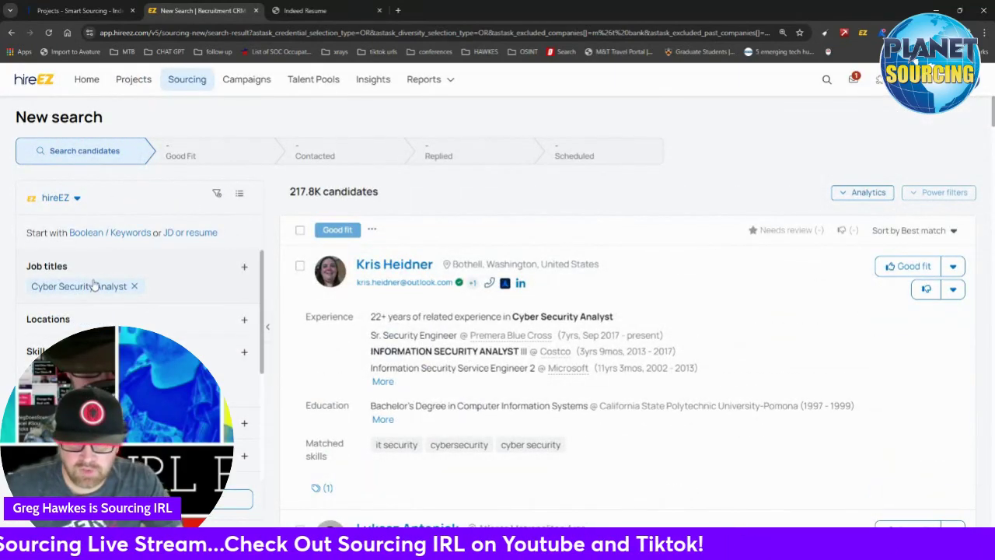
# Add the Boolean keywords "cyber security analyst CISA CISSP" to the search filters and run the search
pyautogui.click(101, 237)
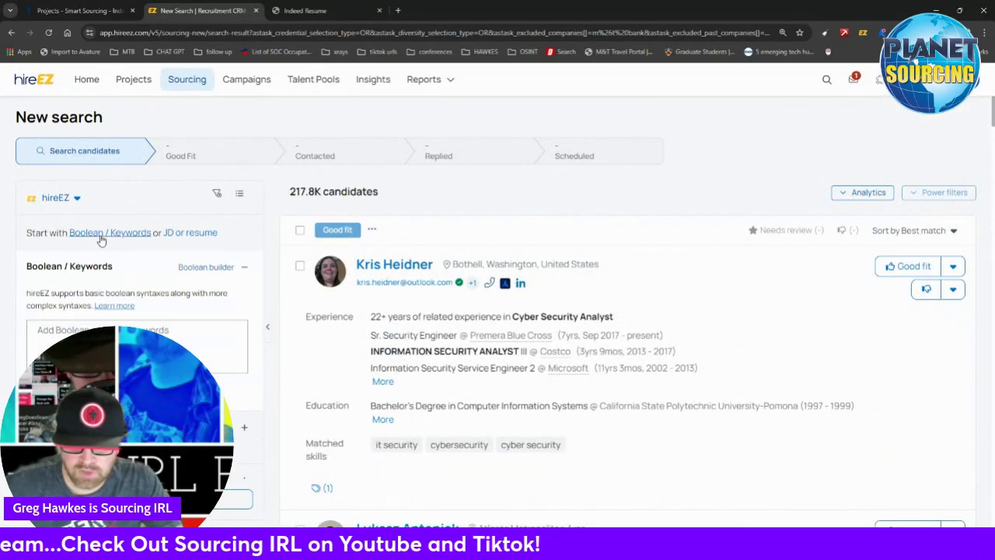
pyautogui.write('c')
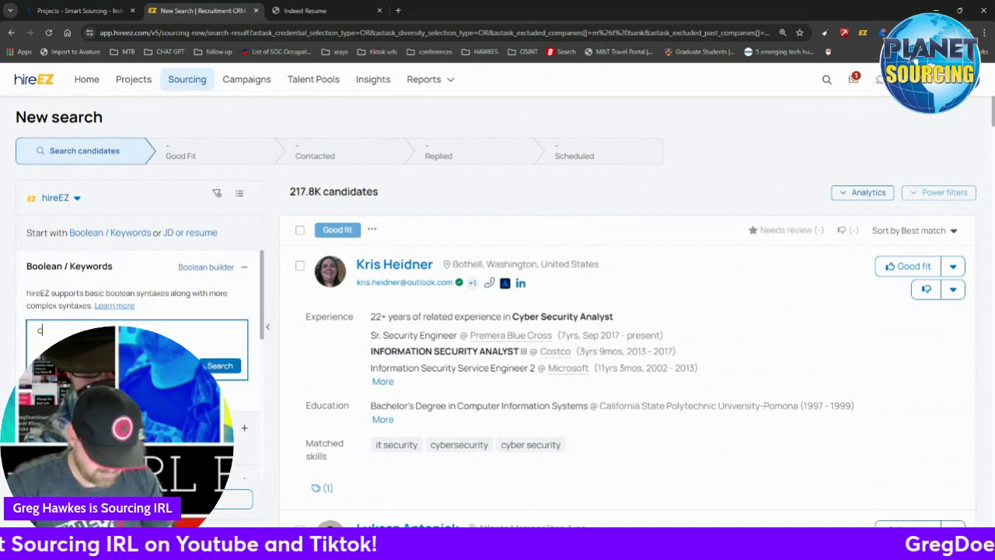
pyautogui.write('yber secu')
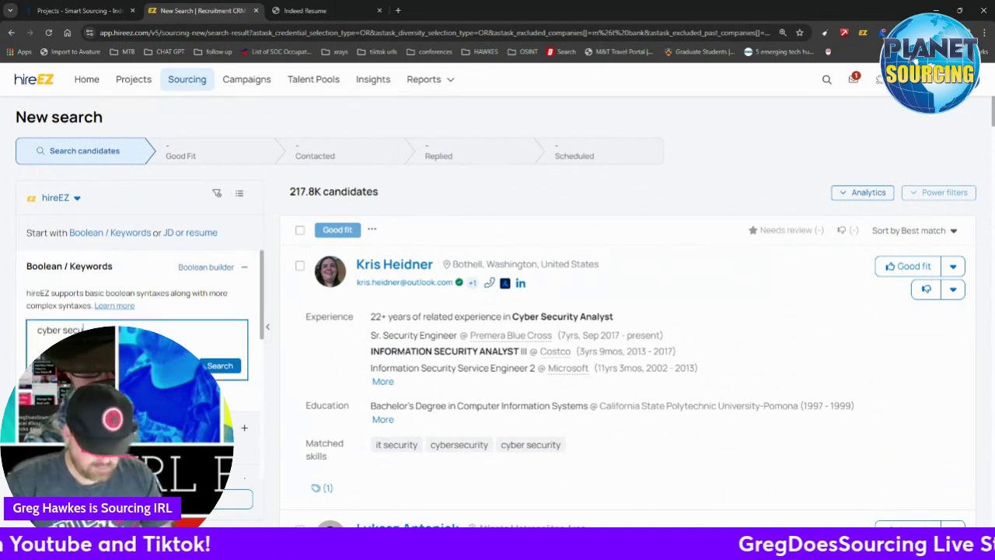
pyautogui.write('rity')
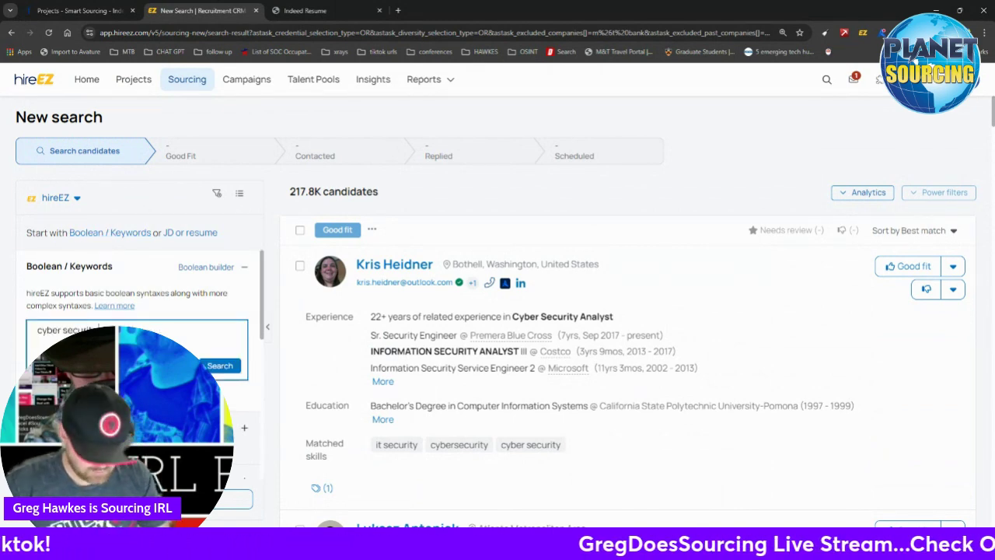
pyautogui.write(' ana')
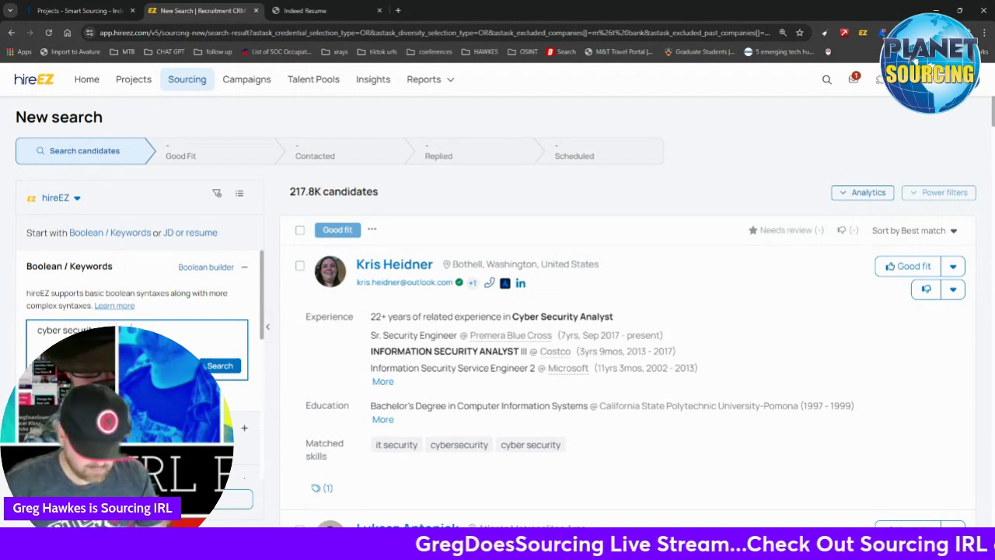
pyautogui.write('SA ')
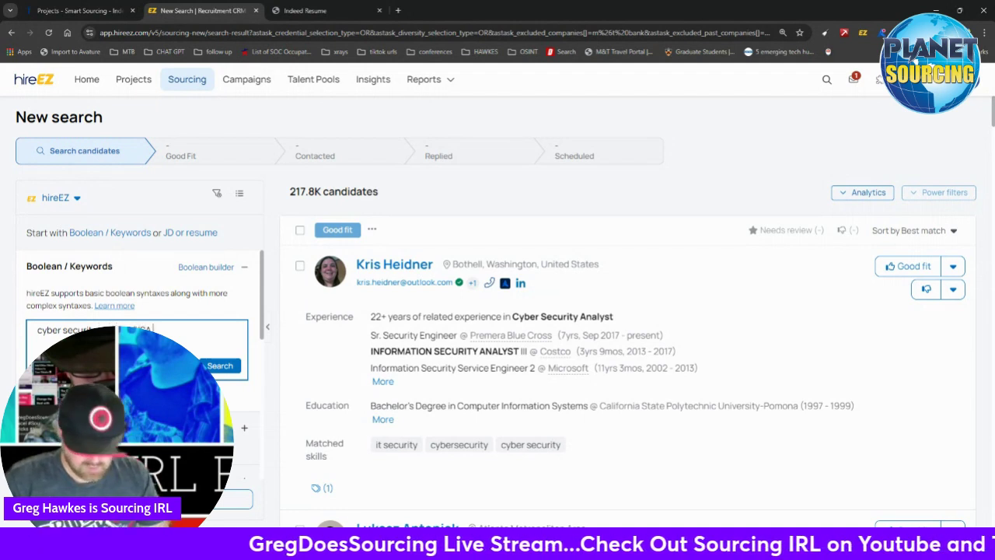
pyautogui.write(' CISSP')
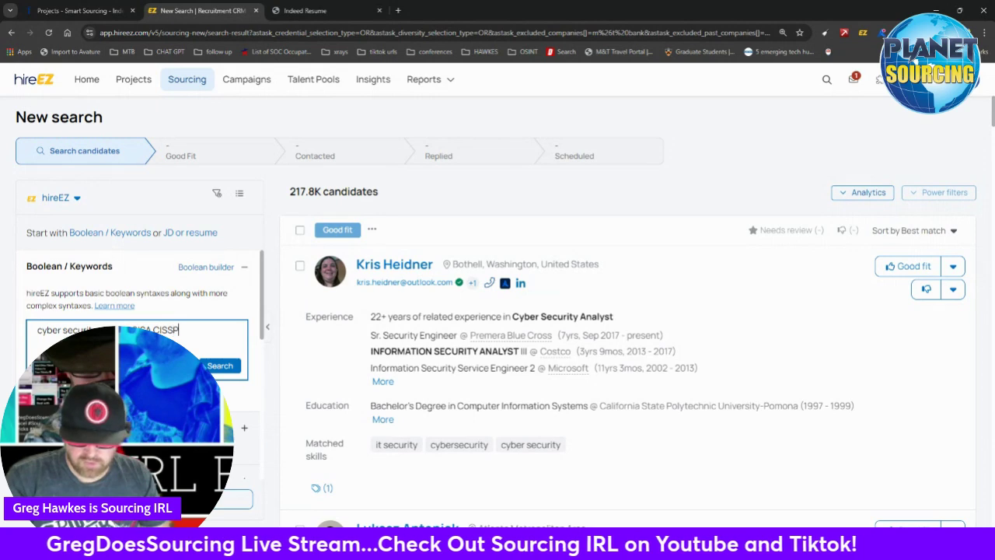
pyautogui.click(219, 364)
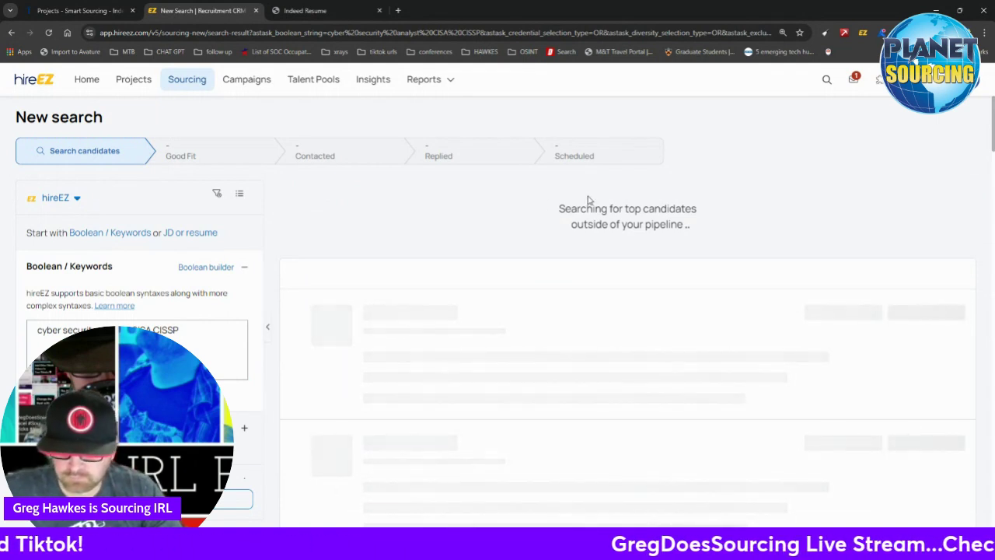
pyautogui.scroll(-5, 213, 309)
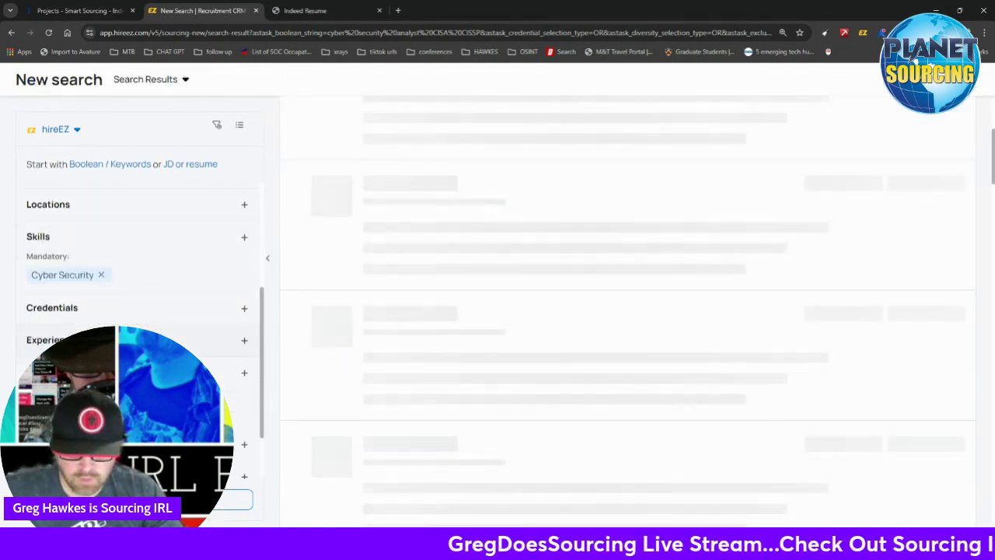
pyautogui.scroll(2, 188, 332)
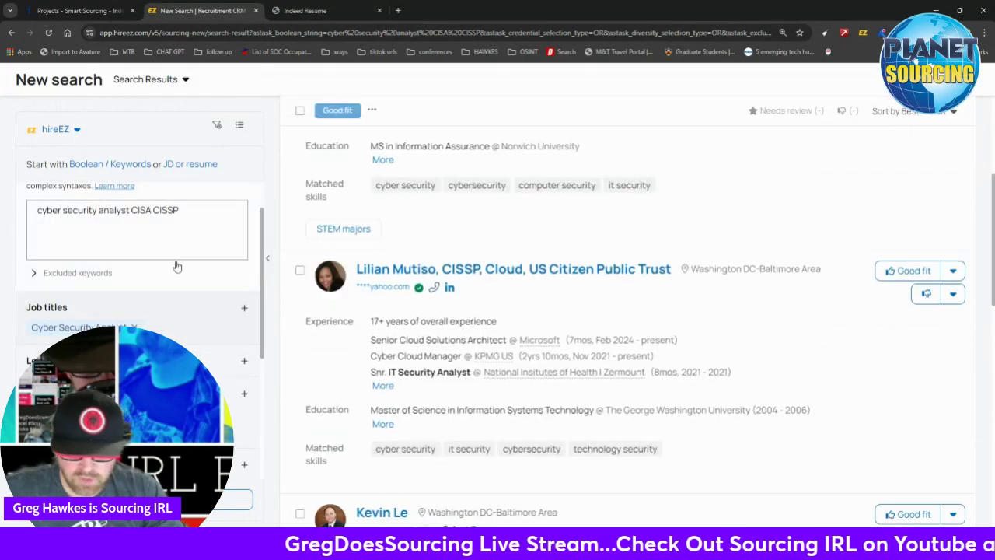
# Limit the candidates' location to within 50 miles of ZIP code 14201 and run the search
pyautogui.scroll(-3, 226, 308)
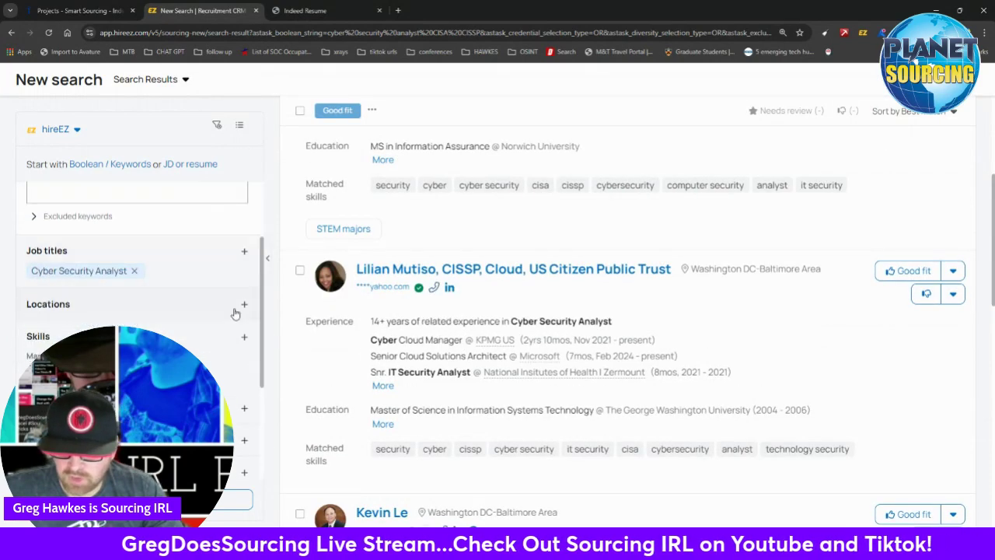
pyautogui.scroll(-10, 169, 298)
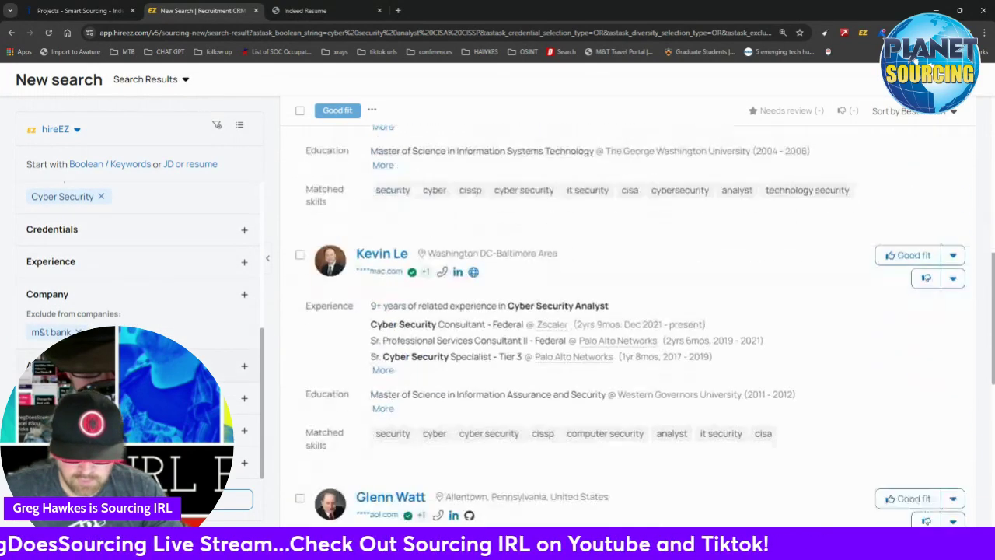
pyautogui.scroll(3, 169, 298)
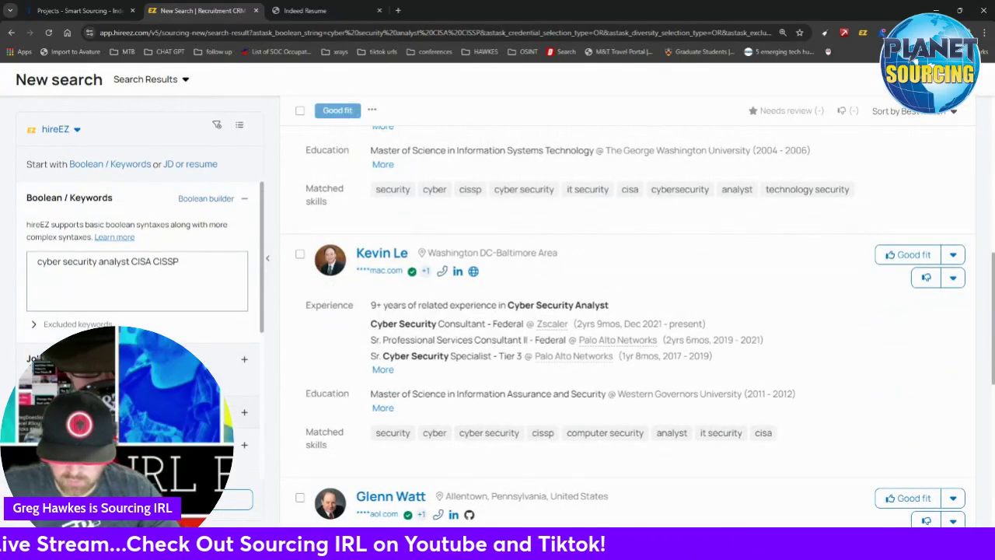
pyautogui.click(137, 412)
pyautogui.scroll(-1, 138, 234)
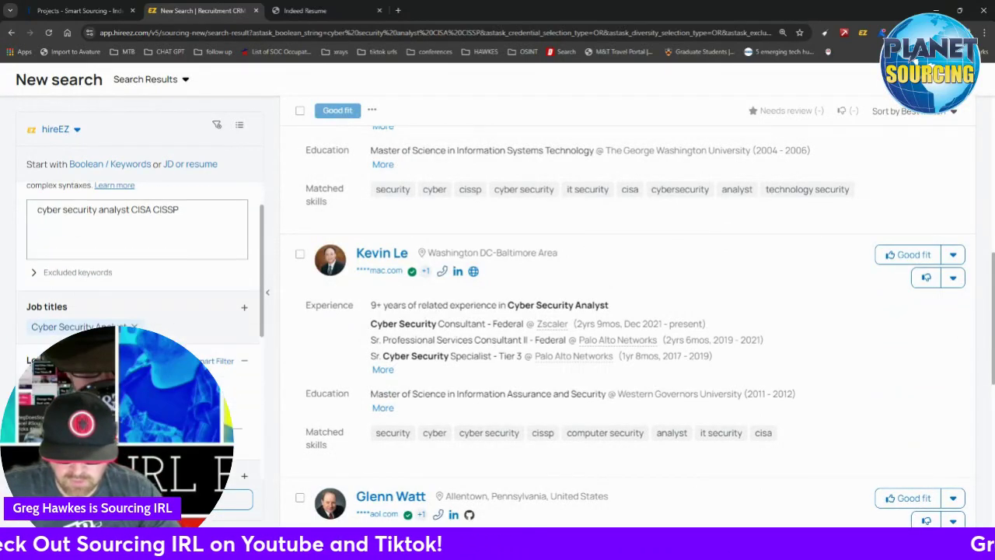
pyautogui.click(97, 392)
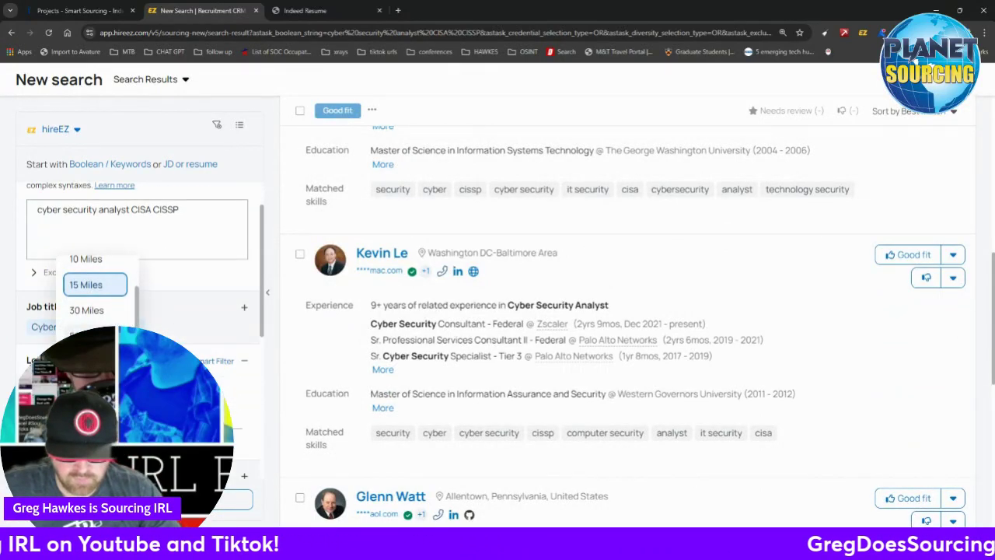
pyautogui.click(156, 418)
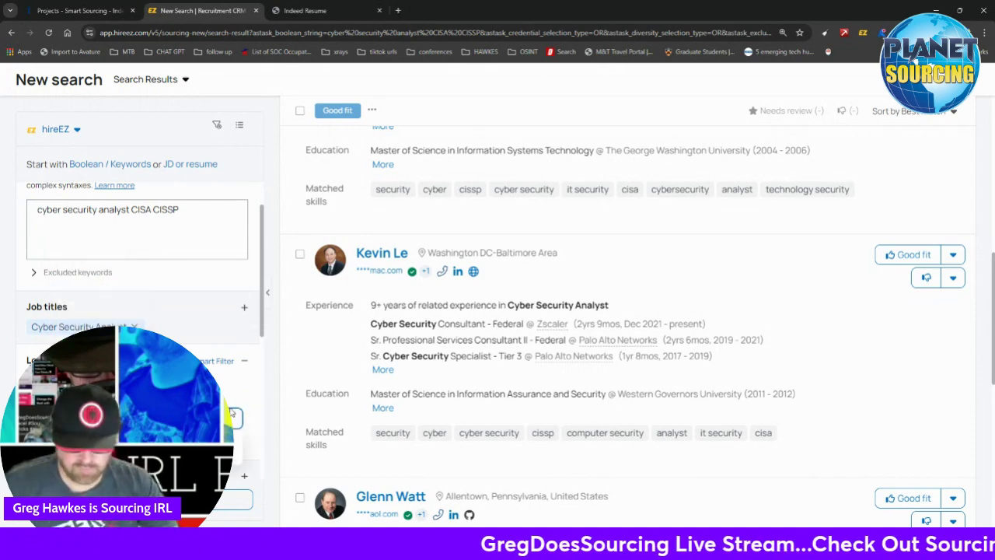
pyautogui.write('buffalo')
pyautogui.scroll(-1, 133, 334)
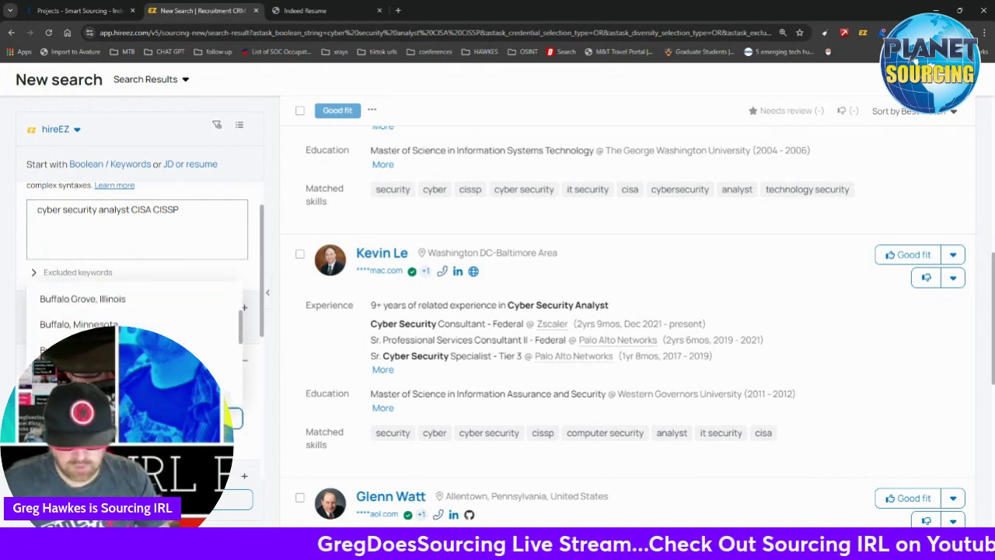
pyautogui.press('Escape')
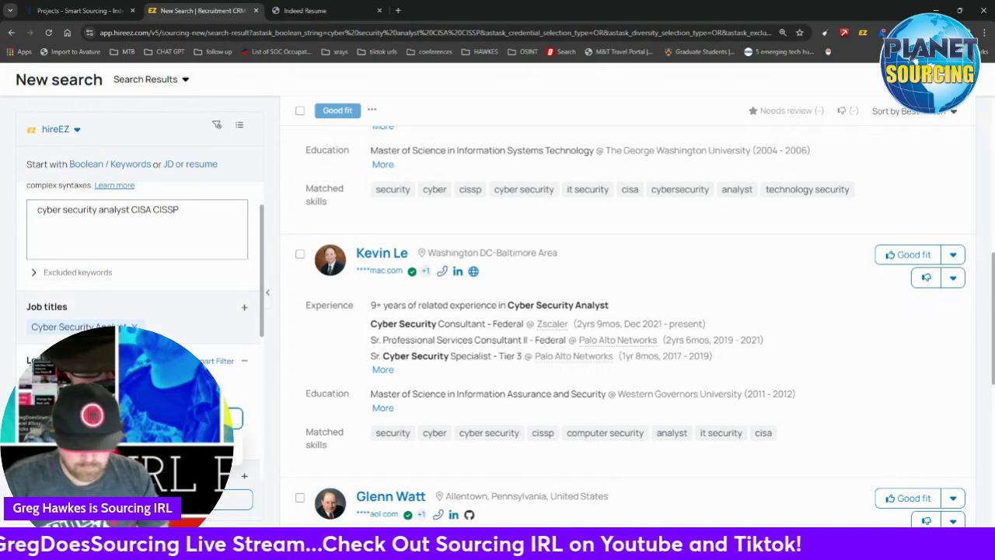
pyautogui.press('Return')
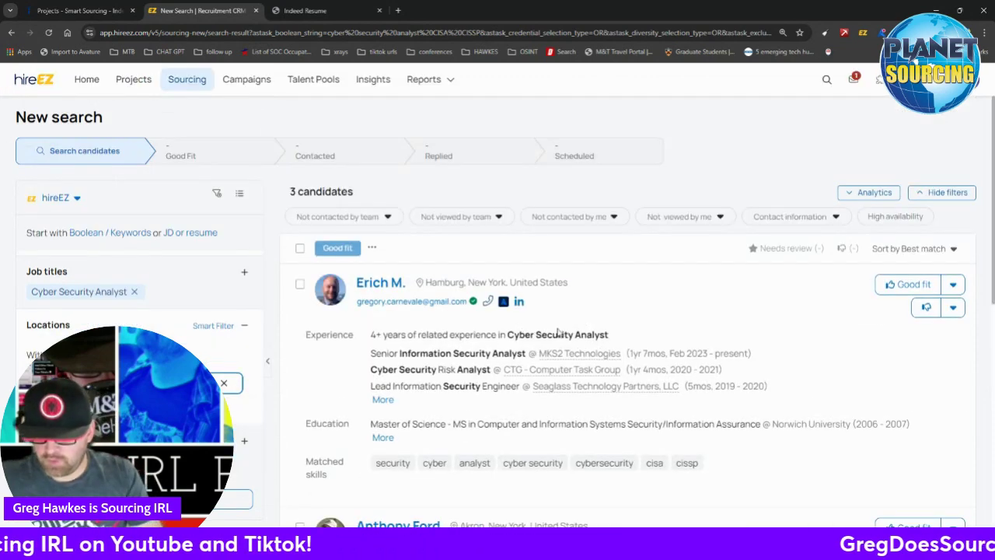
# Add "buffalo, ny" as a second location in the search filters and rerun the search
pyautogui.scroll(-2, 459, 342)
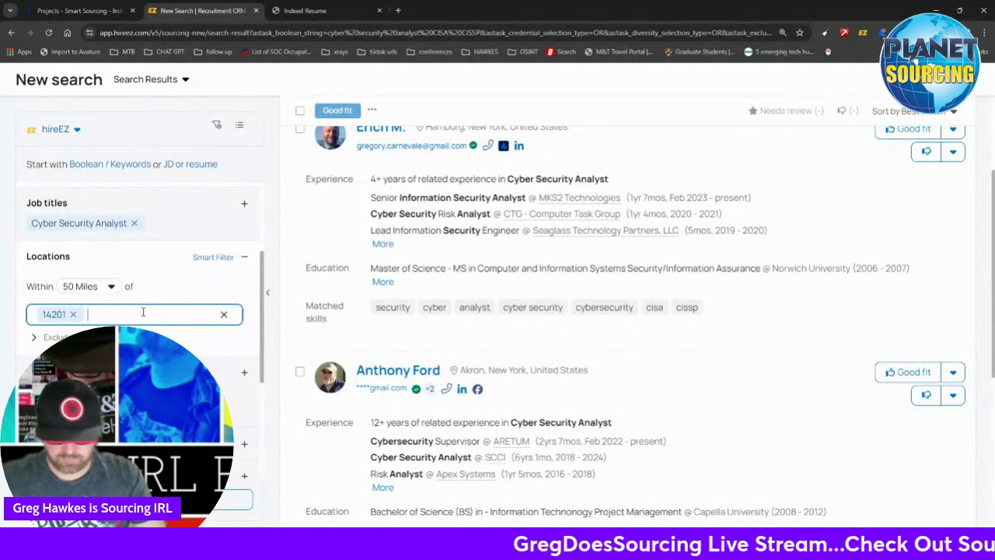
pyautogui.write('buffa')
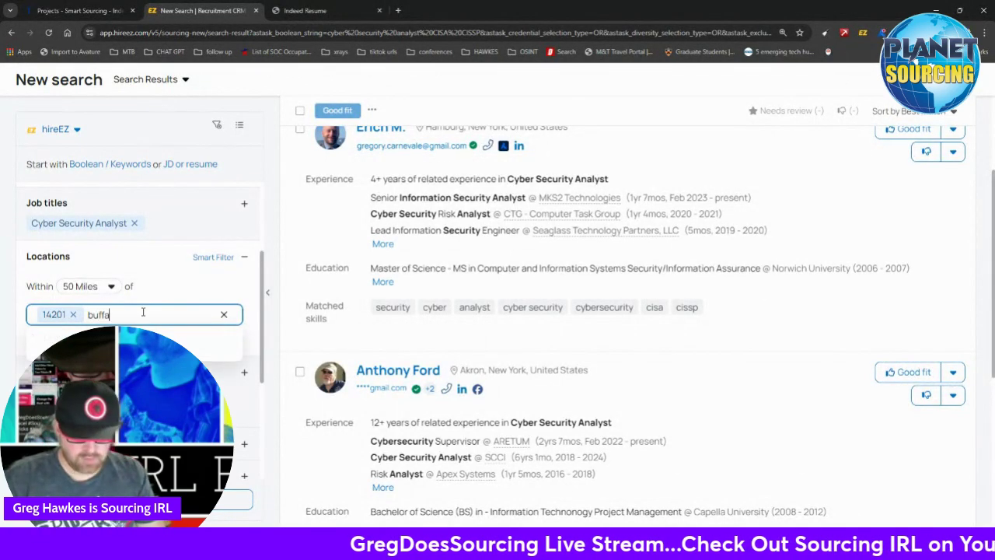
pyautogui.write('lo, ny')
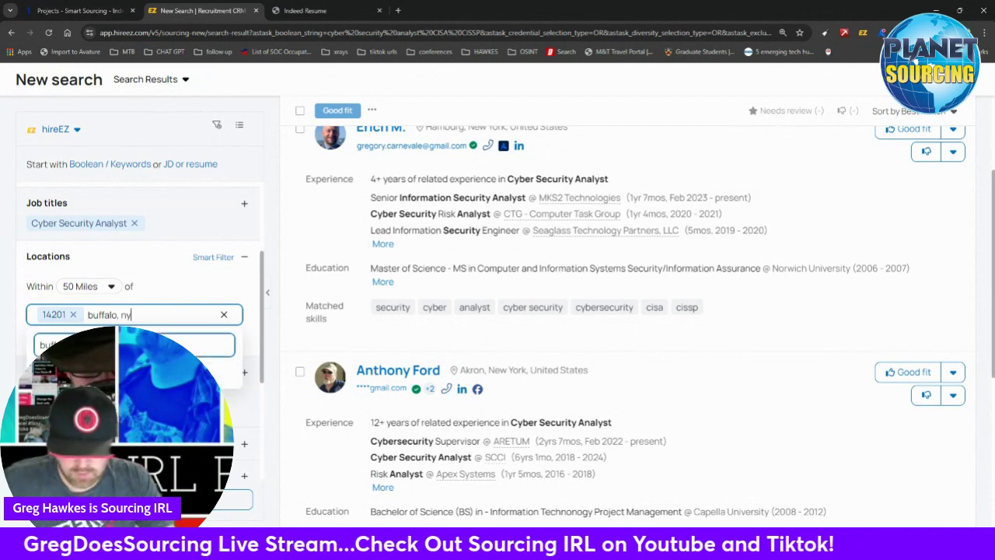
pyautogui.click(134, 370)
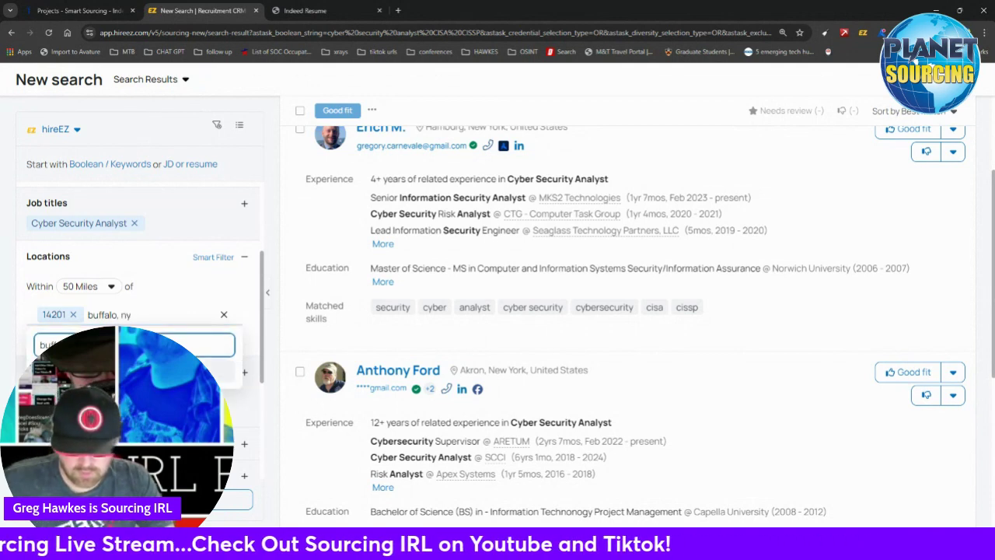
pyautogui.press('Return')
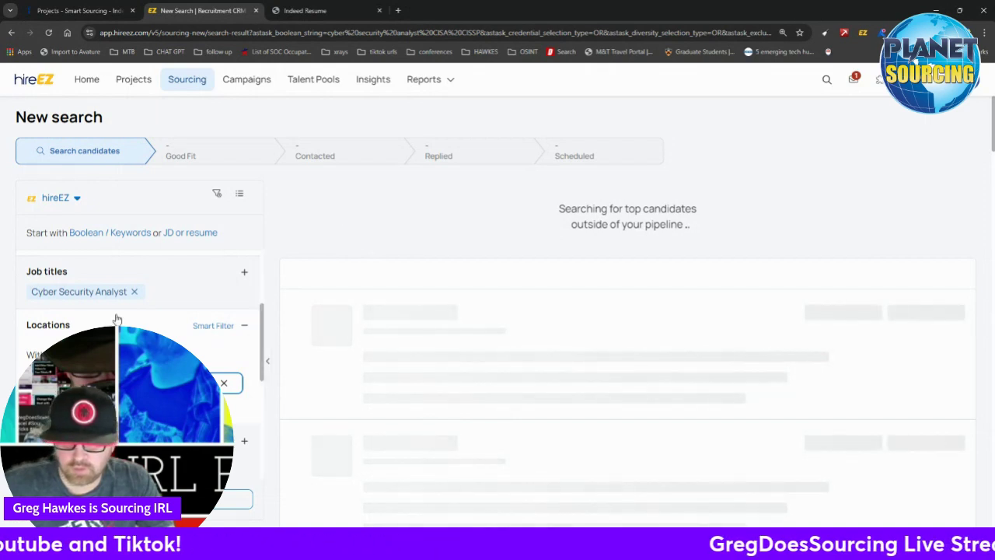
# Remove the mandatory Cyber Security skill from the search filters
pyautogui.scroll(-2, 160, 300)
pyautogui.scroll(-1, 159, 300)
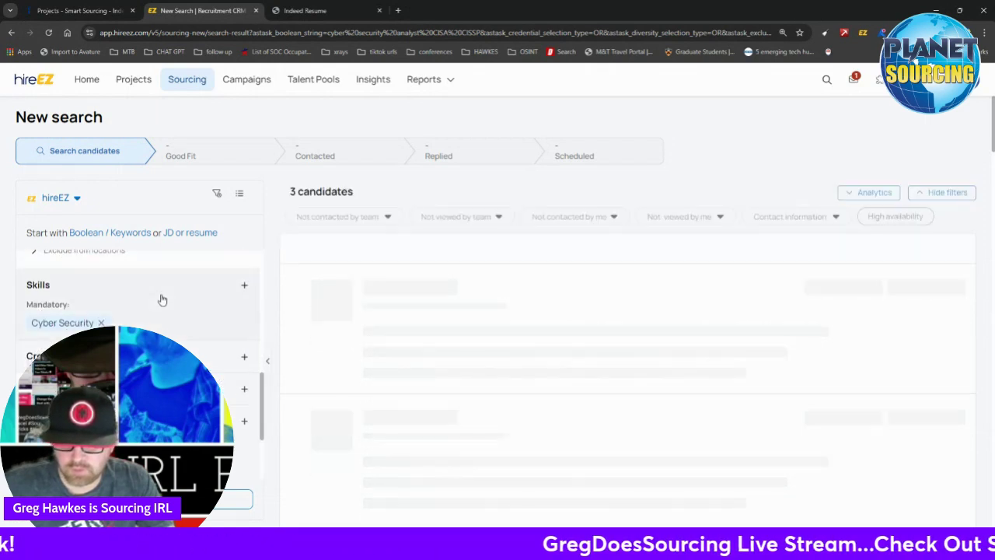
pyautogui.scroll(2, 161, 298)
pyautogui.click(162, 300)
pyautogui.scroll(2, 157, 317)
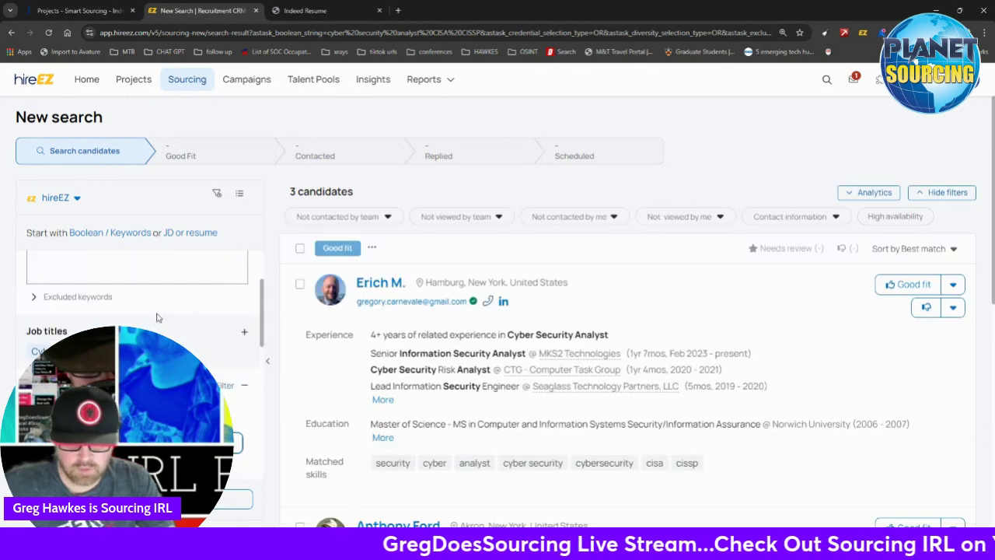
pyautogui.scroll(-5, 172, 302)
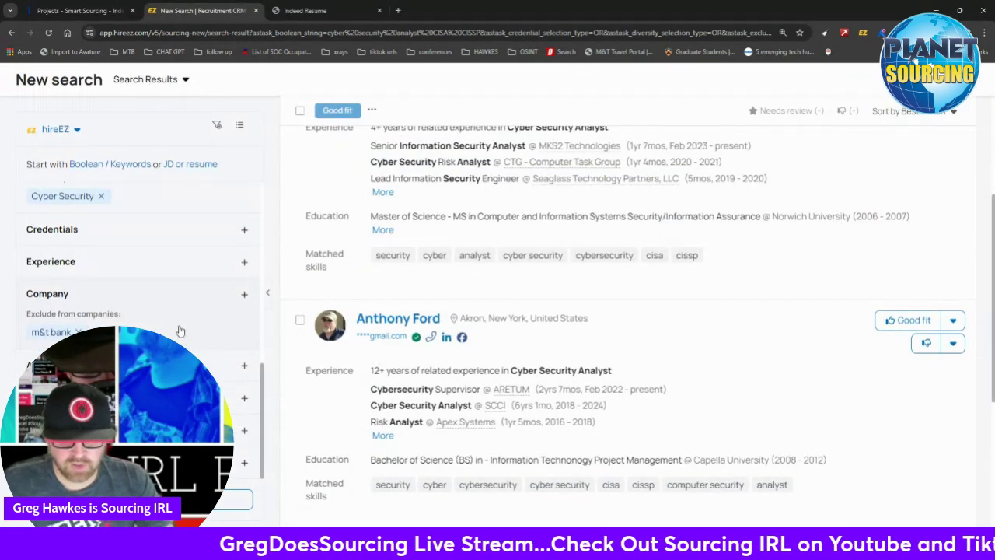
pyautogui.scroll(-3, 124, 311)
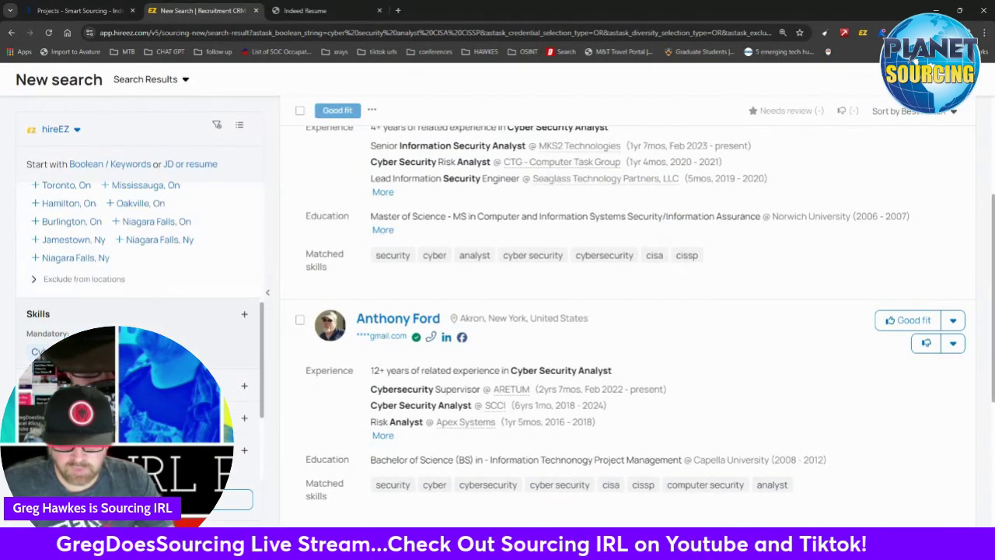
pyautogui.scroll(3, 204, 319)
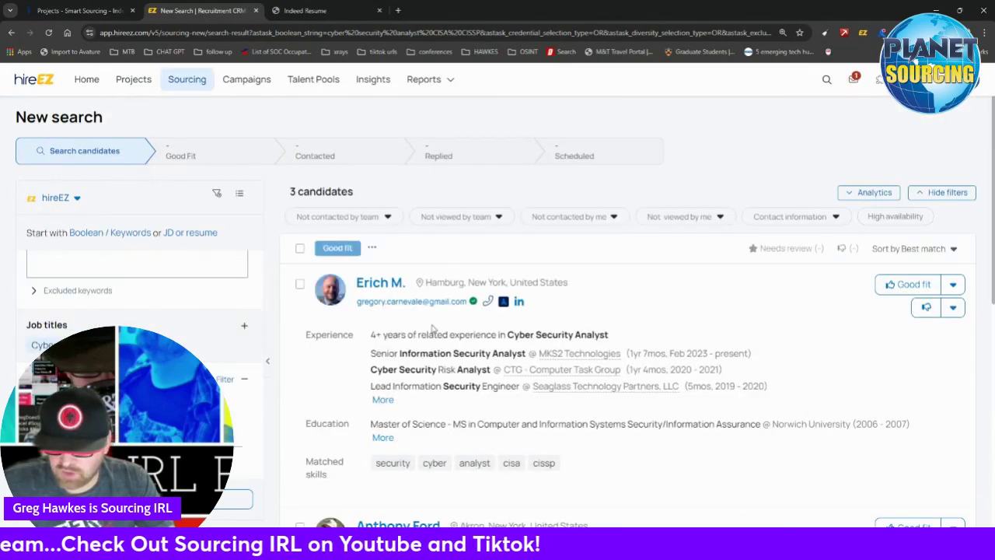
# Remove CISA and CISSP from the Boolean keywords, keeping "cyber security analyst", and rerun the search
pyautogui.scroll(2, 118, 310)
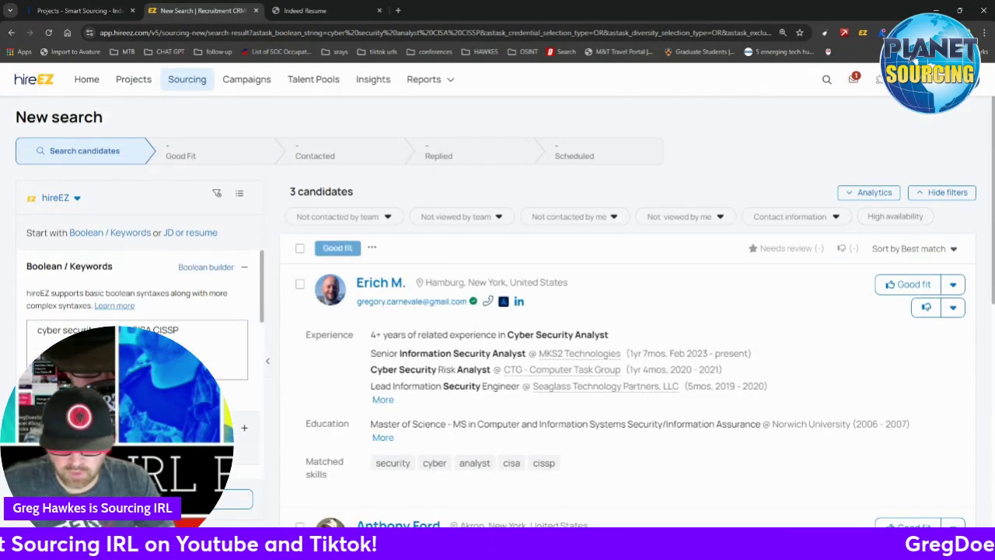
pyautogui.moveTo(130, 331); pyautogui.dragTo(233, 333)
pyautogui.press('BackSpace')
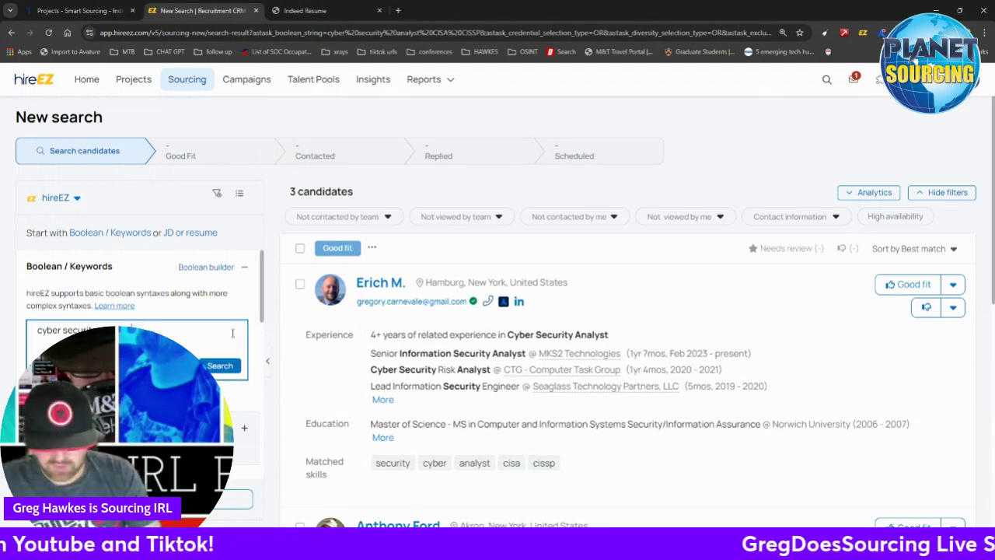
pyautogui.click(218, 365)
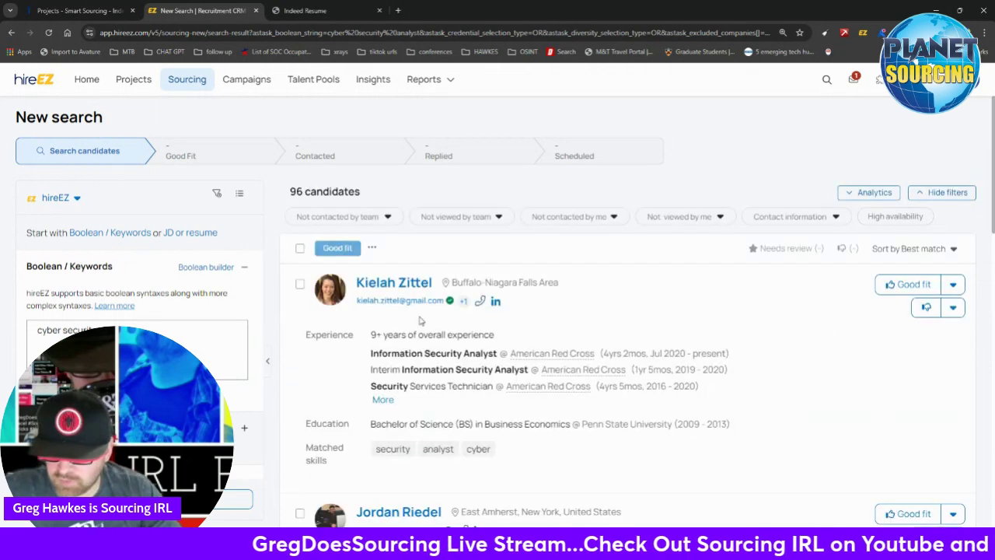
# Filter the candidates by diversity, including the Asian American and African American groups
pyautogui.scroll(-6, 420, 320)
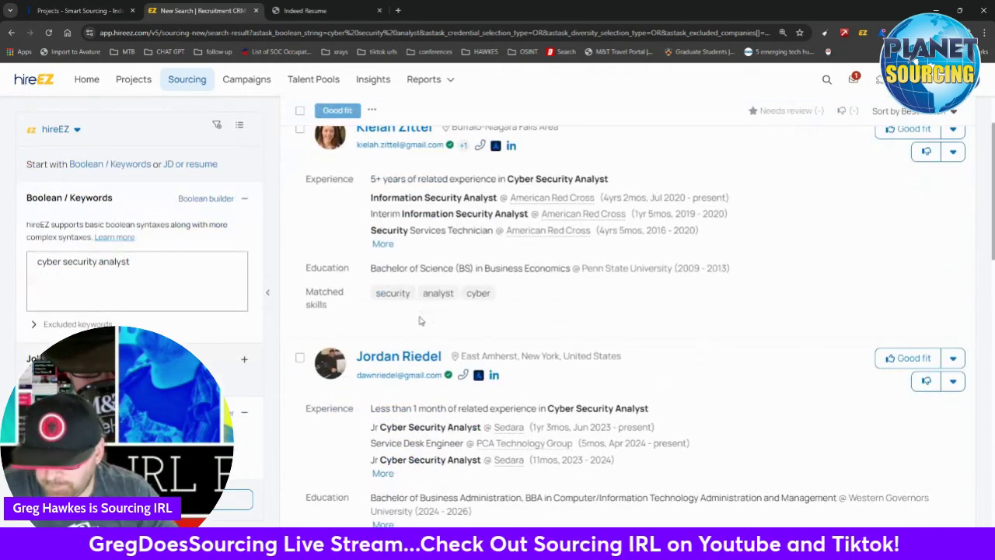
pyautogui.scroll(-4, 424, 318)
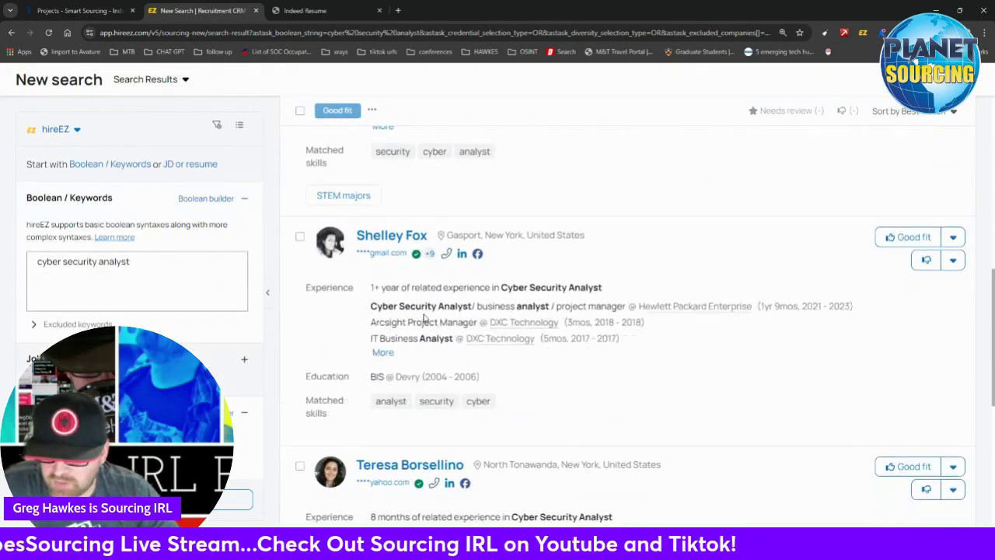
pyautogui.scroll(-5, 417, 314)
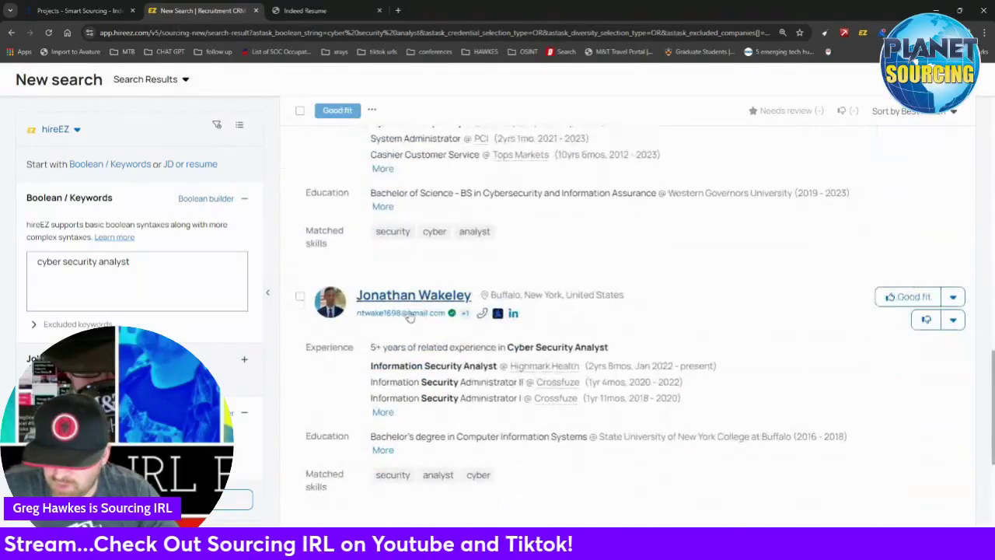
pyautogui.scroll(2, 409, 317)
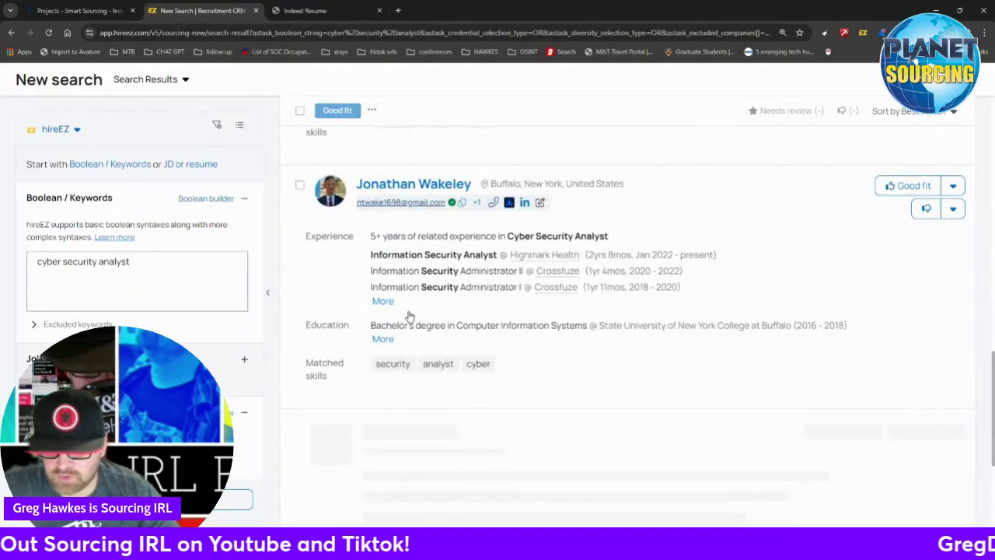
pyautogui.scroll(-5, 225, 330)
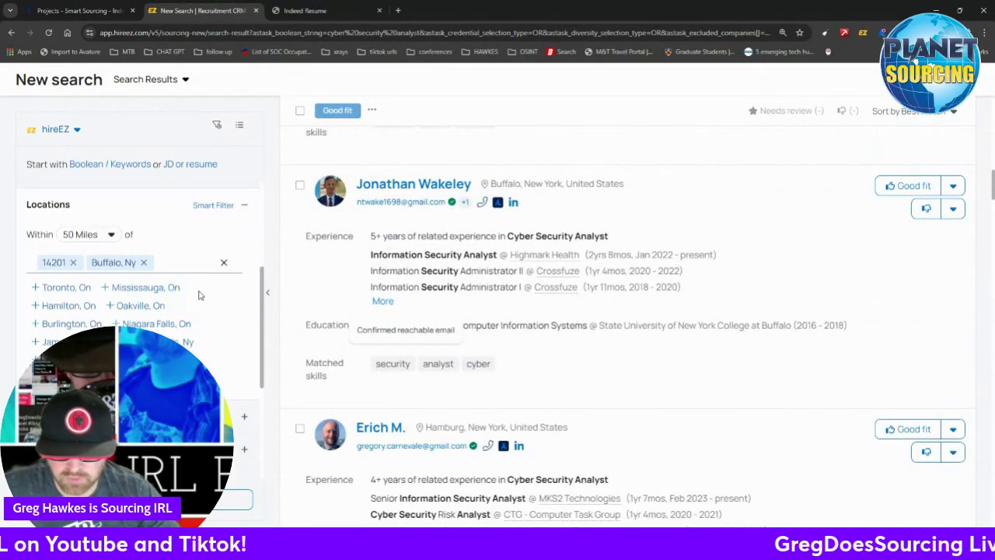
pyautogui.scroll(-4, 200, 296)
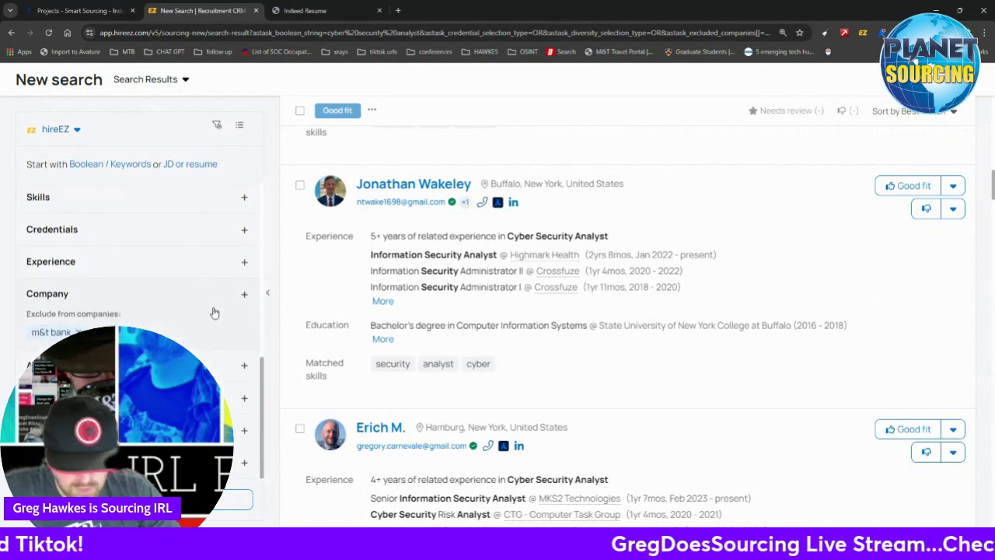
pyautogui.click(244, 430)
pyautogui.scroll(-2, 140, 332)
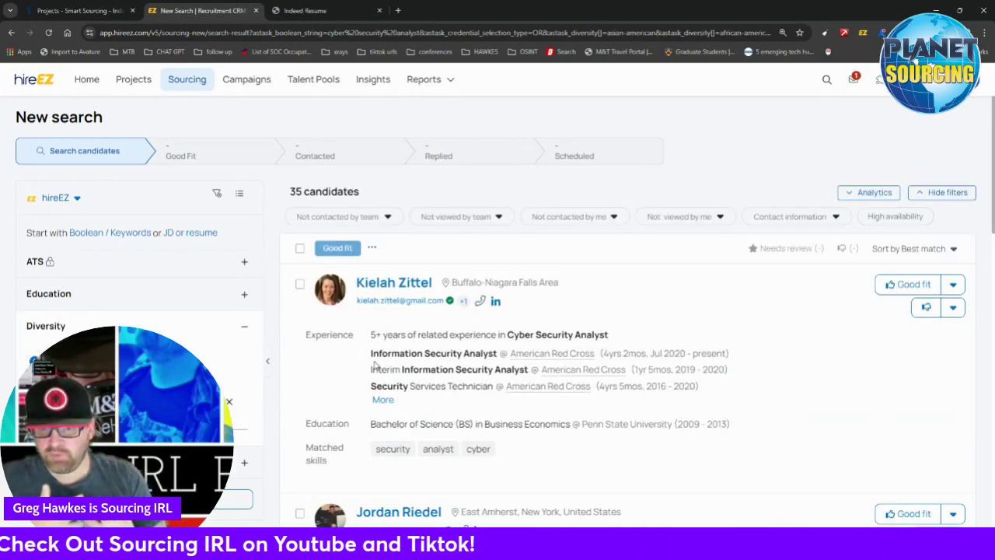
# Examine the titles, experience, education and matched skills of the candidates in the diversity-filtered results
pyautogui.rightClick(443, 312)
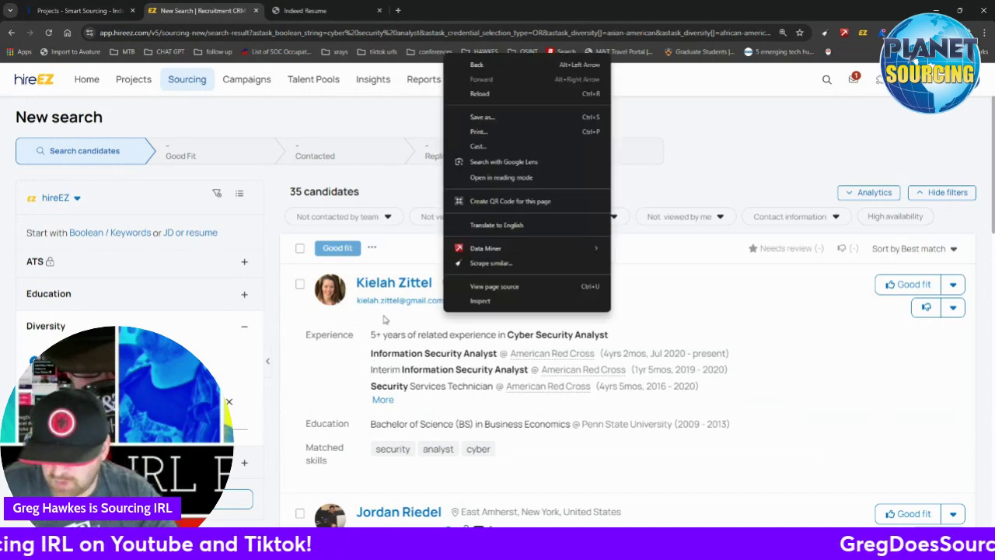
pyautogui.click(300, 349)
pyautogui.scroll(-4, 335, 313)
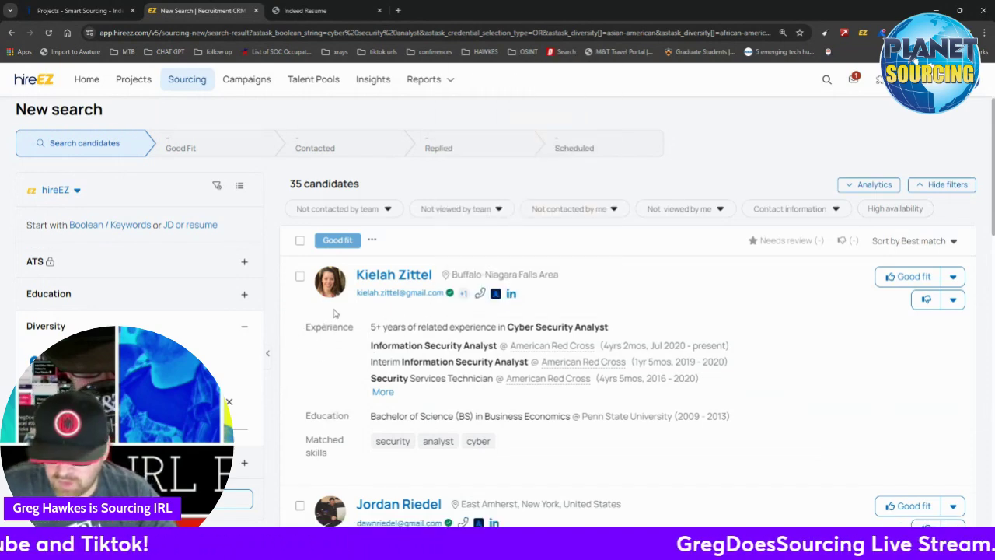
pyautogui.scroll(3, 334, 313)
pyautogui.scroll(-5, 397, 292)
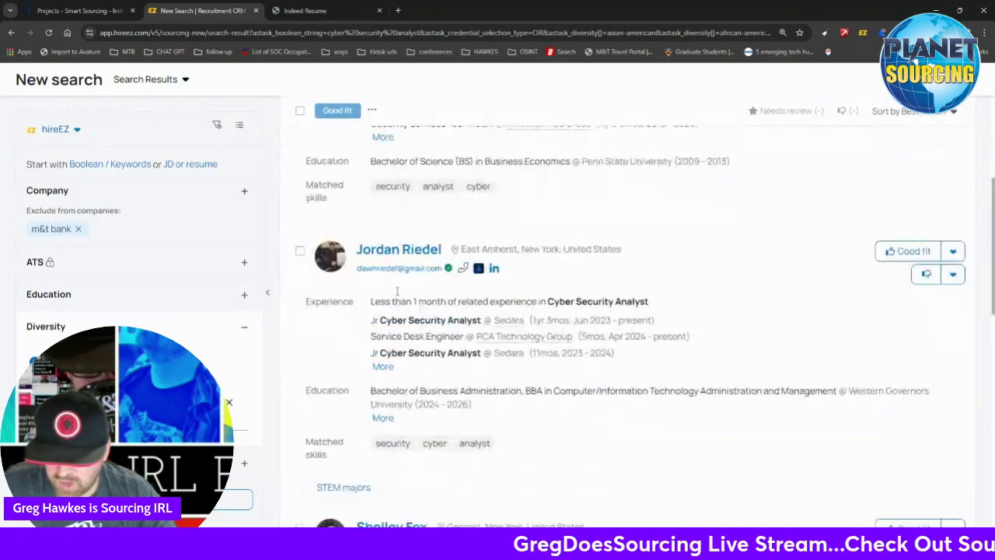
pyautogui.scroll(-10, 396, 295)
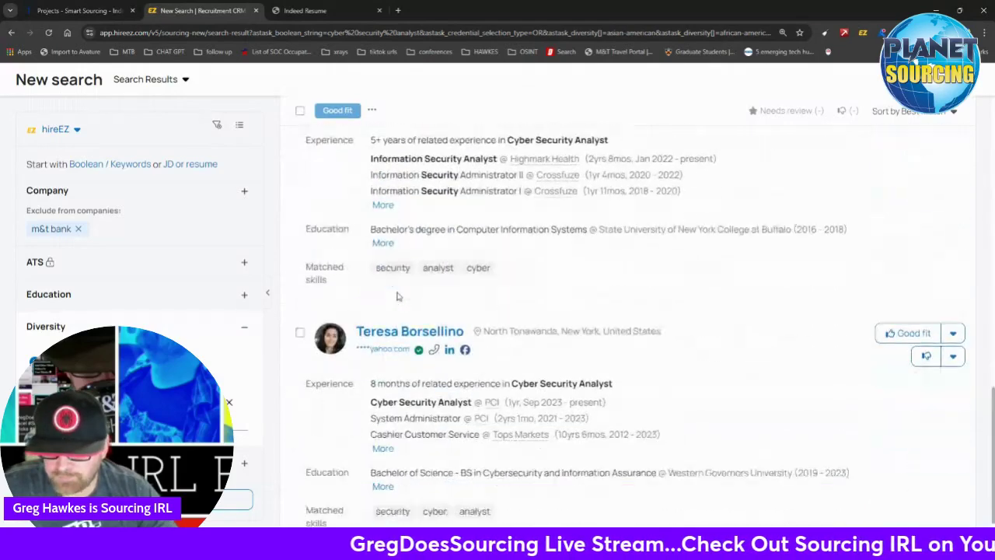
pyautogui.scroll(8, 398, 298)
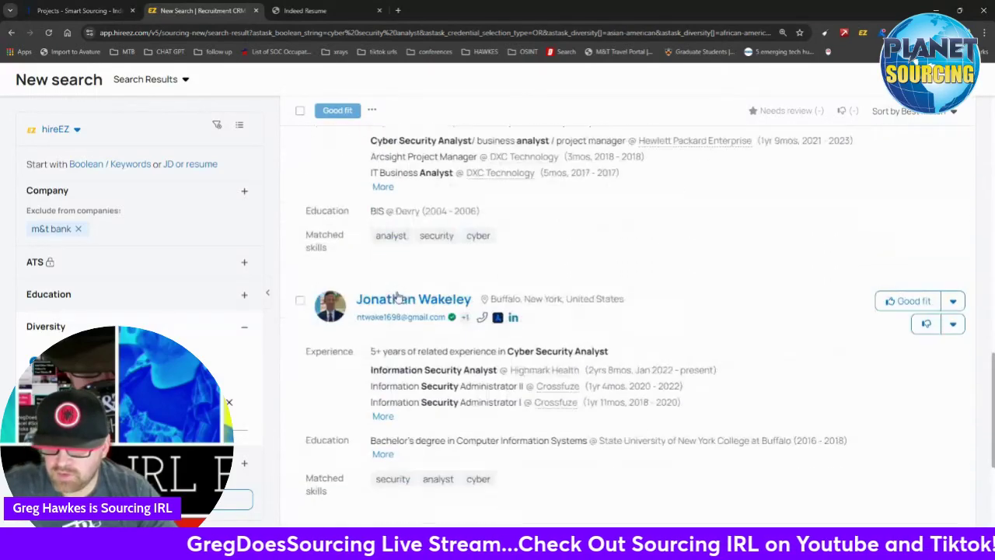
pyautogui.scroll(-8, 397, 298)
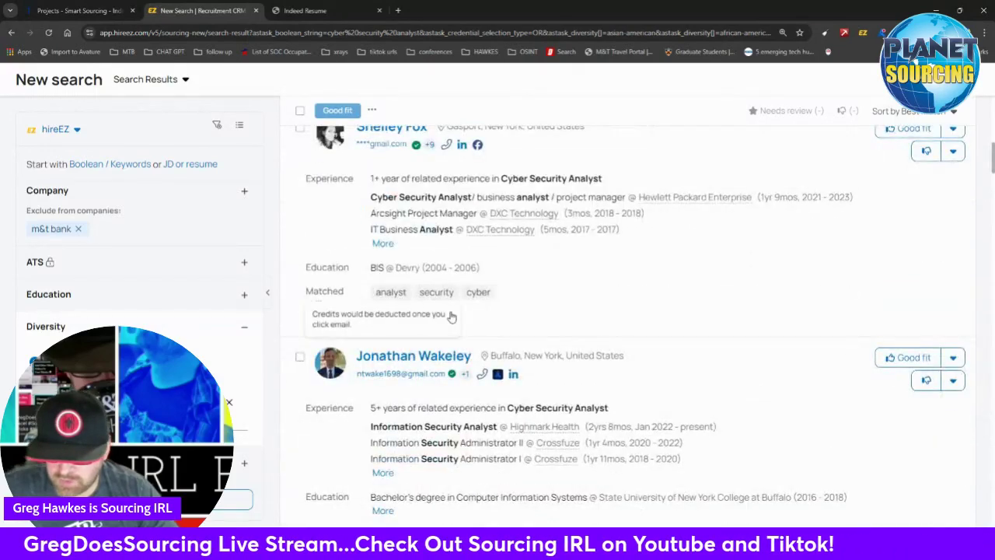
# Skim the remaining diversity-filtered candidates further down the list and return to the start of the results
pyautogui.scroll(-10, 486, 301)
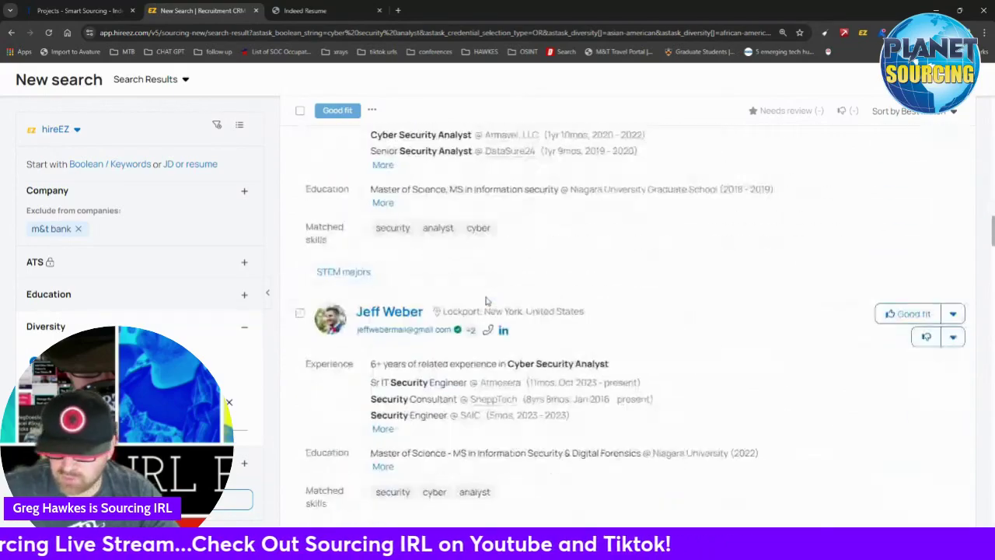
pyautogui.scroll(-1, 486, 297)
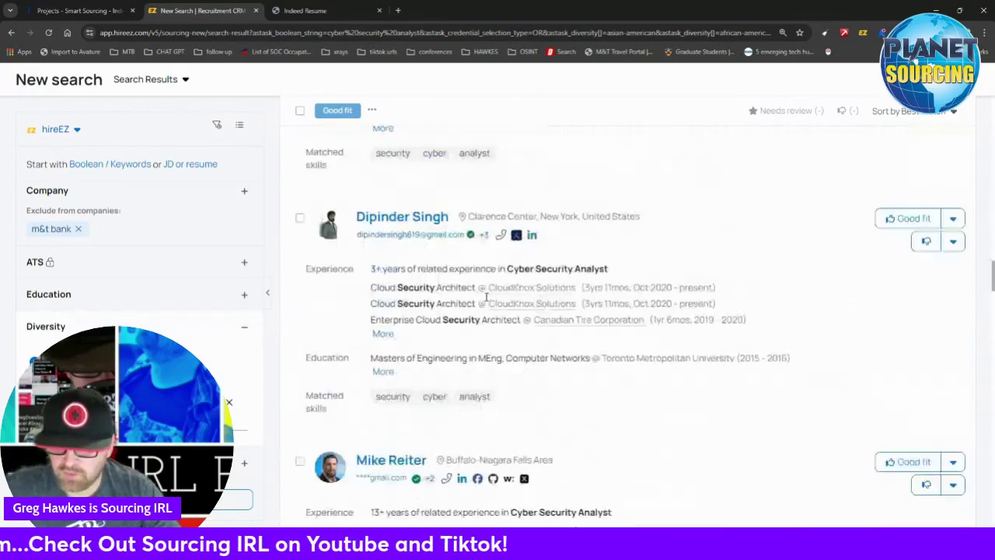
pyautogui.scroll(10, 485, 294)
pyautogui.scroll(10, 484, 291)
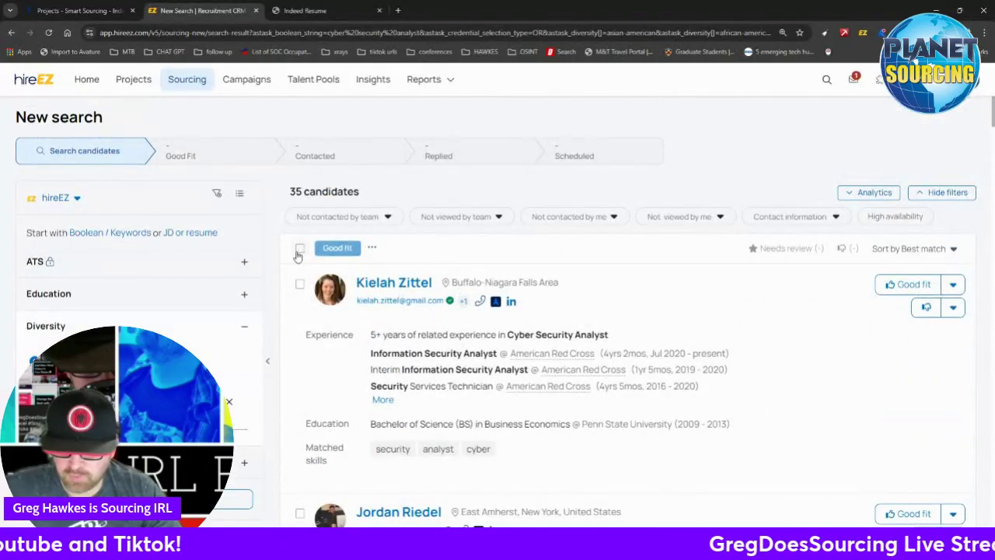
pyautogui.click(299, 248)
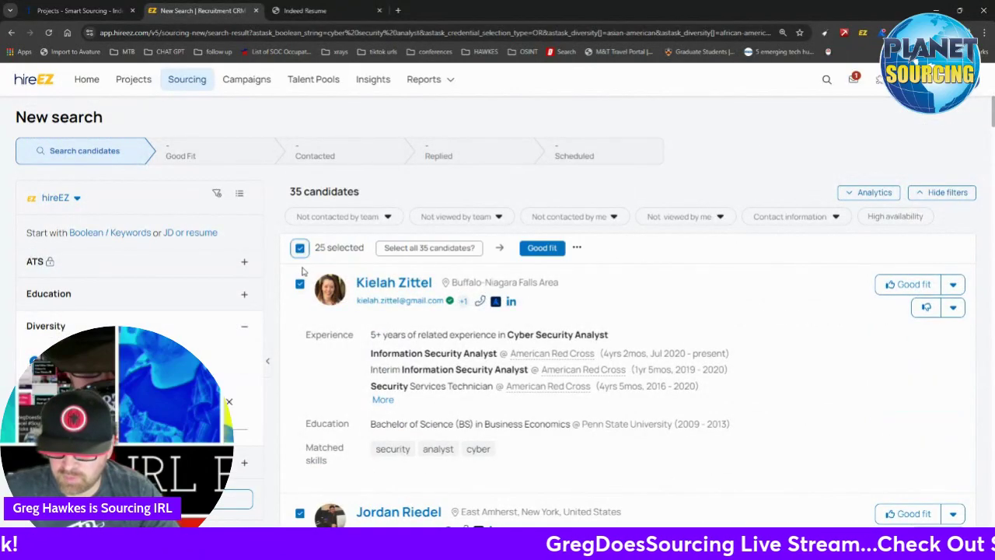
pyautogui.rightClick(290, 257)
pyautogui.click(300, 249)
pyautogui.click(301, 250)
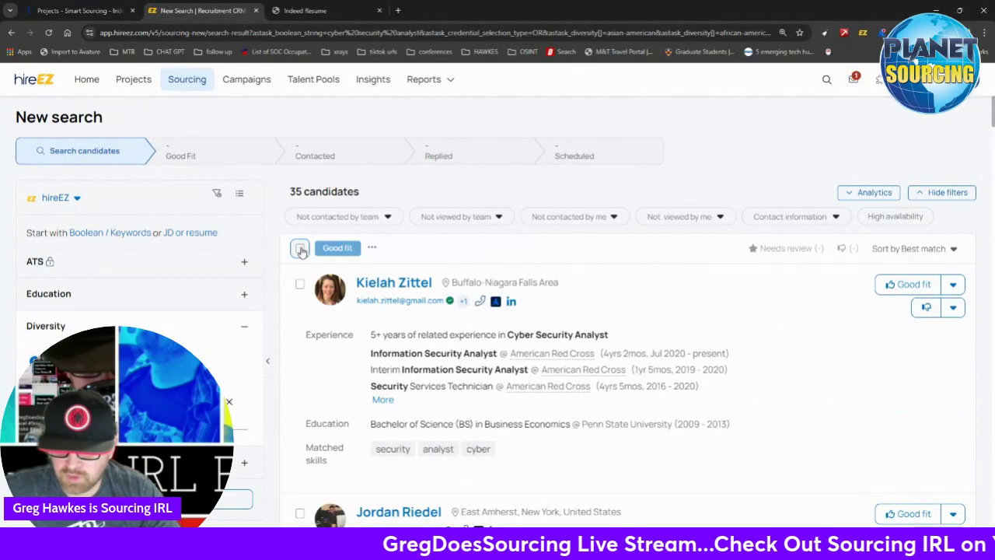
pyautogui.click(300, 248)
pyautogui.click(300, 248)
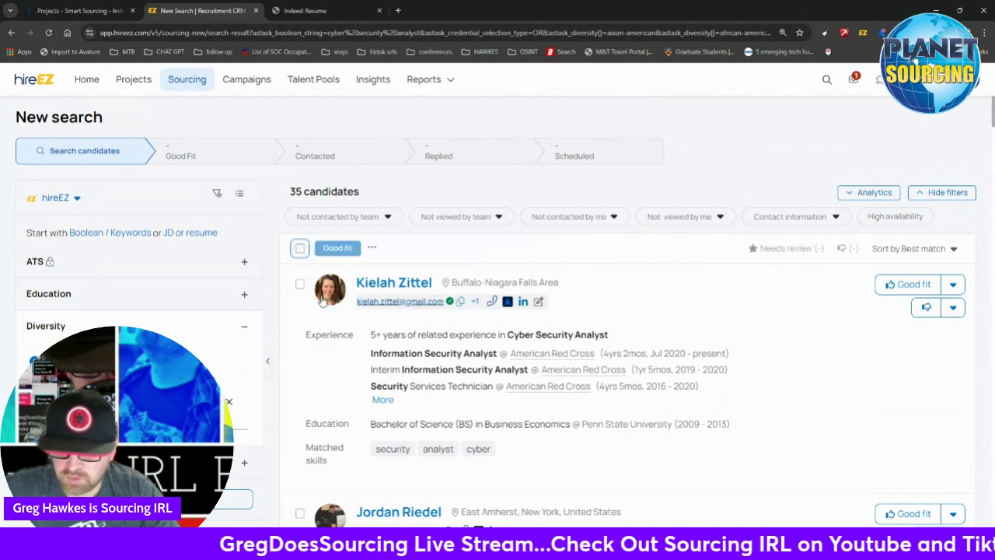
# Select the candidates from American Red Cross, Hewlett Packard Enterprise, Highmark Health and PCI in the search results
pyautogui.click(300, 284)
pyautogui.scroll(-4, 342, 299)
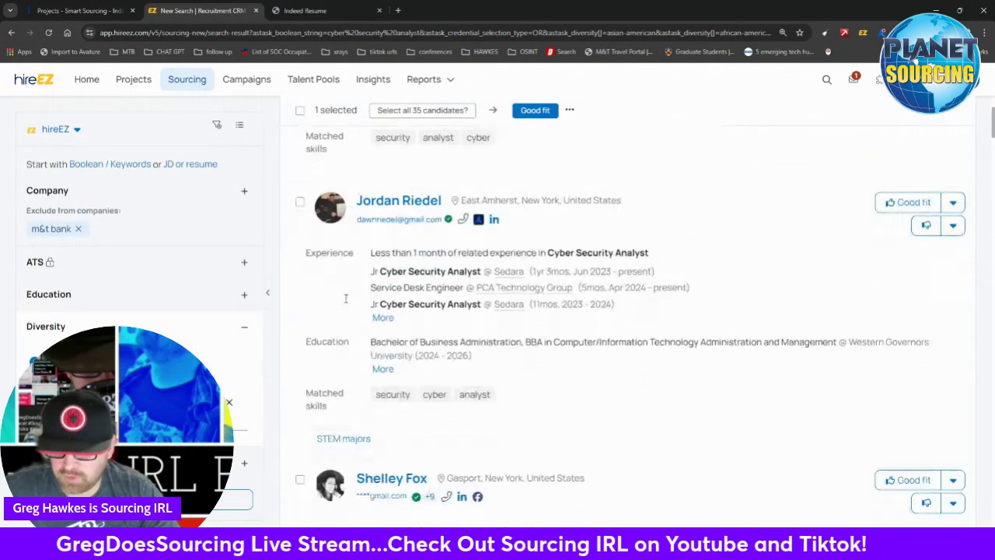
pyautogui.scroll(-2, 326, 249)
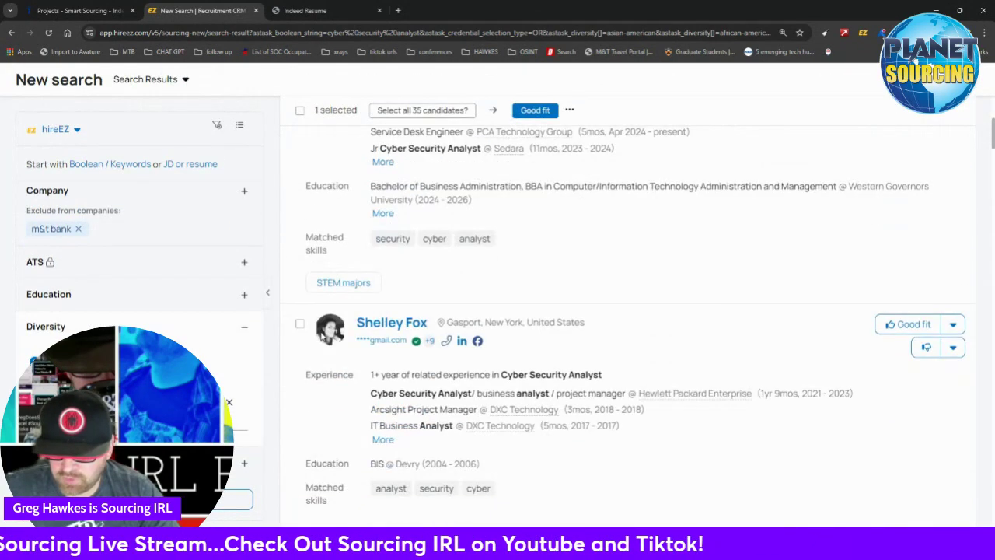
pyautogui.scroll(-3, 352, 318)
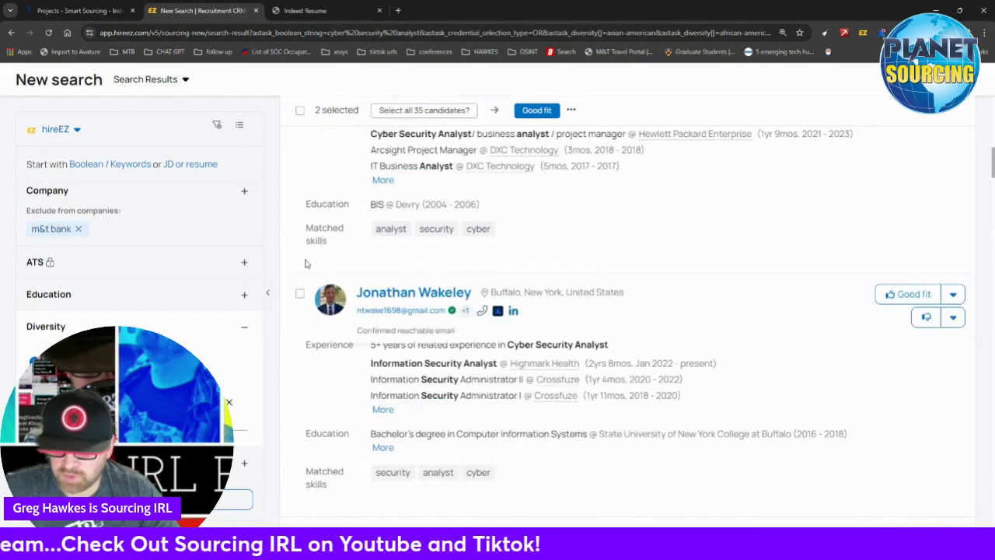
pyautogui.click(300, 292)
pyautogui.click(300, 319)
pyautogui.scroll(-3, 340, 293)
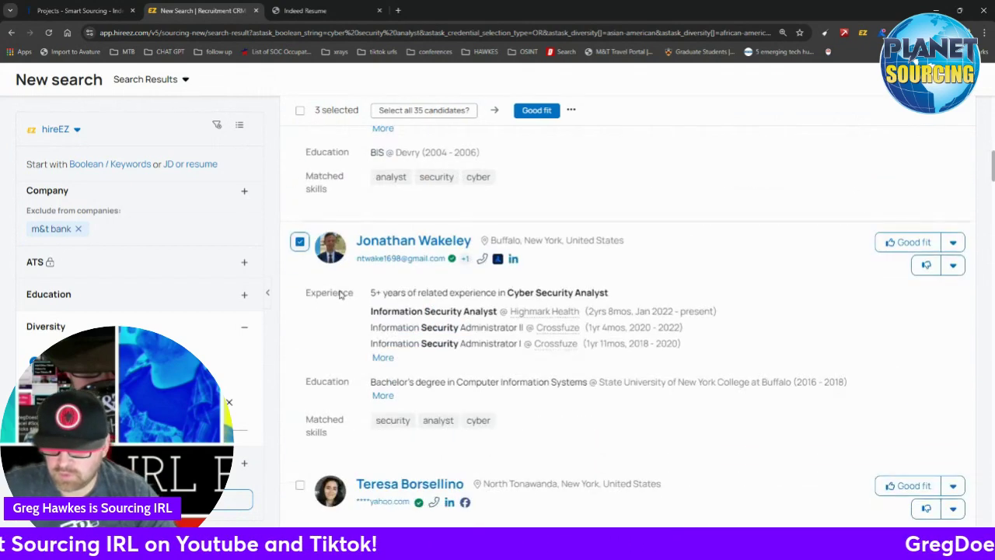
pyautogui.scroll(-3, 346, 290)
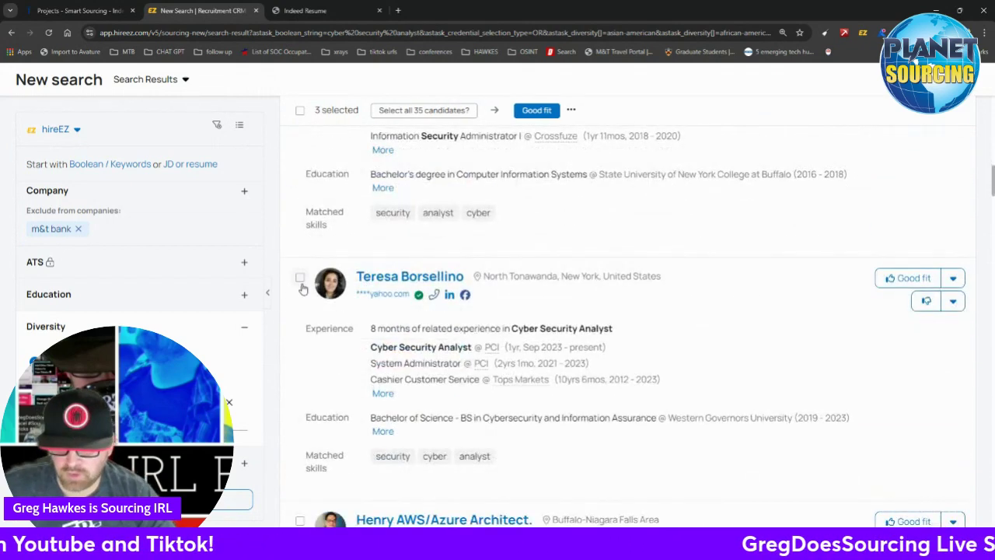
pyautogui.click(301, 284)
pyautogui.scroll(-3, 307, 292)
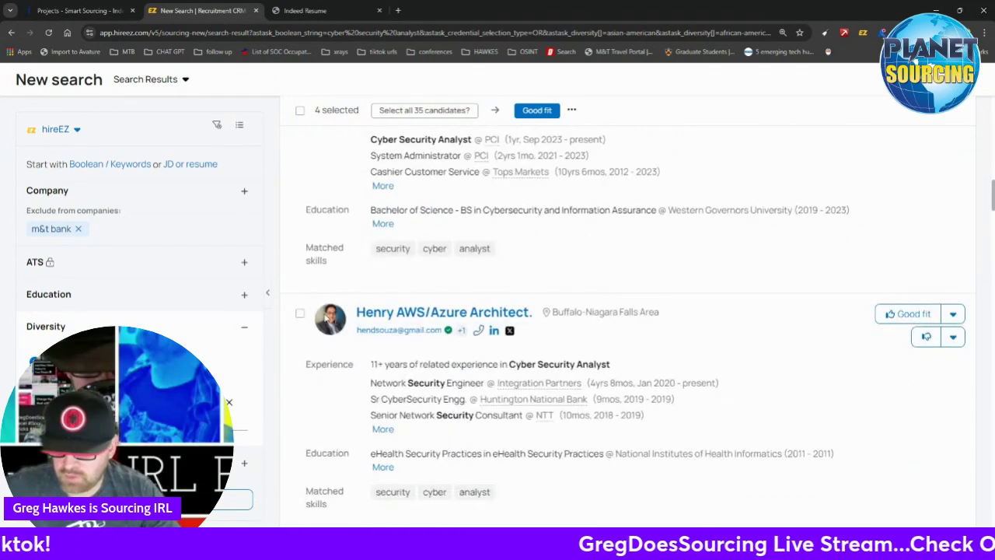
# Add the Armavel security control assessor team lead and the Atmosera senior IT security engineer to the selection
pyautogui.scroll(-2, 319, 327)
pyautogui.scroll(-2, 373, 303)
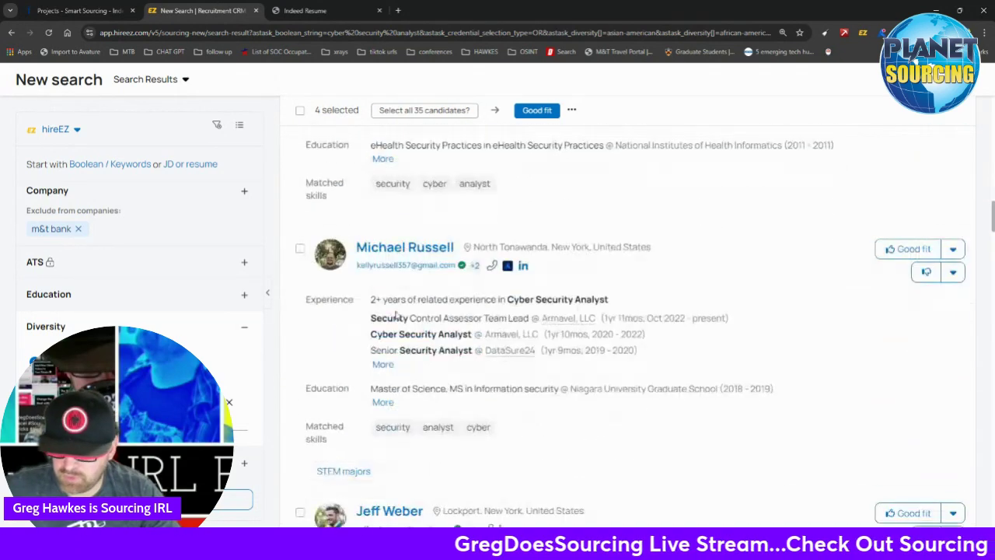
pyautogui.click(300, 248)
pyautogui.scroll(-2, 300, 250)
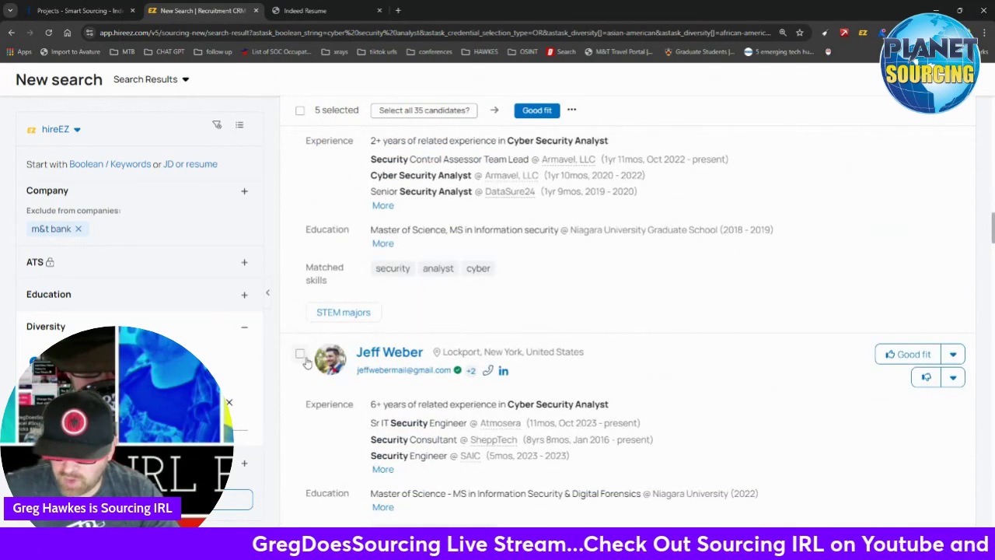
pyautogui.click(299, 354)
# Also select the former Department of Defense cyber security analyst, the Fannie Mae defense and response principal and the Sedara Security information security analyst
pyautogui.scroll(10, 381, 330)
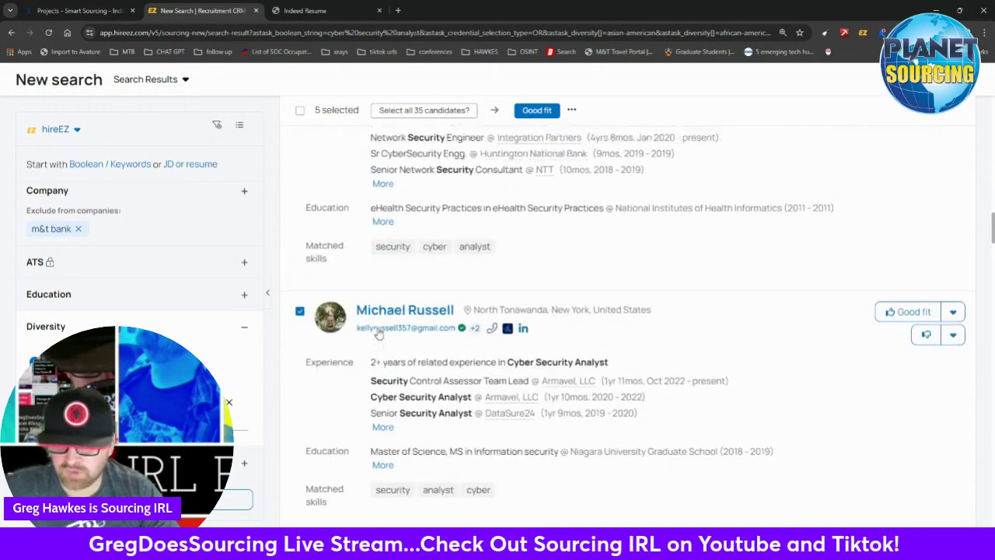
pyautogui.scroll(8, 378, 333)
pyautogui.scroll(-7, 357, 357)
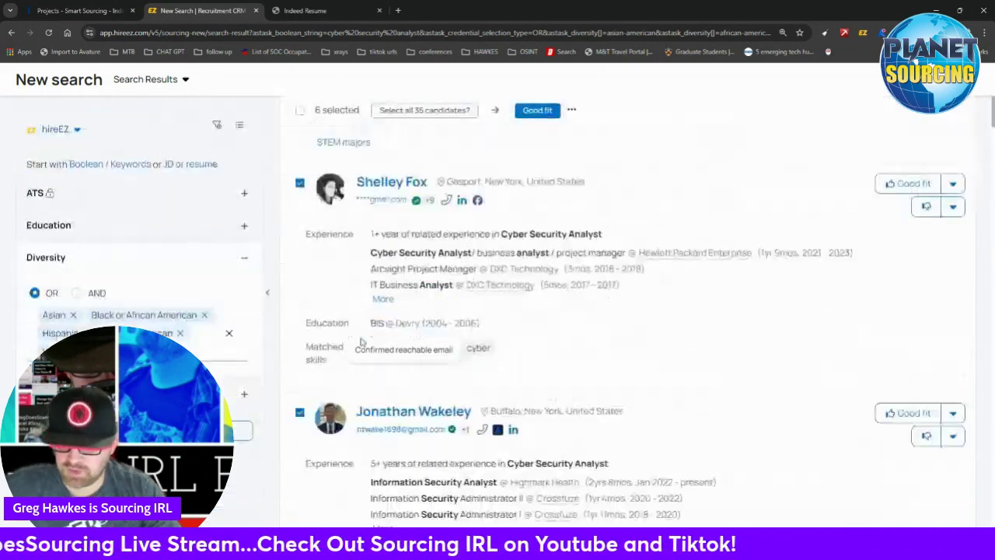
pyautogui.scroll(-15, 342, 384)
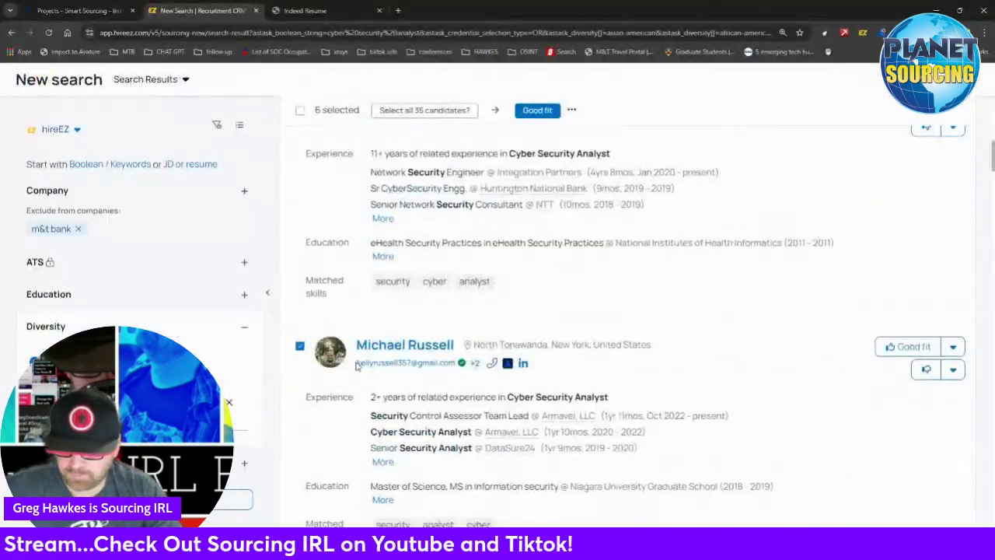
pyautogui.scroll(-6, 356, 365)
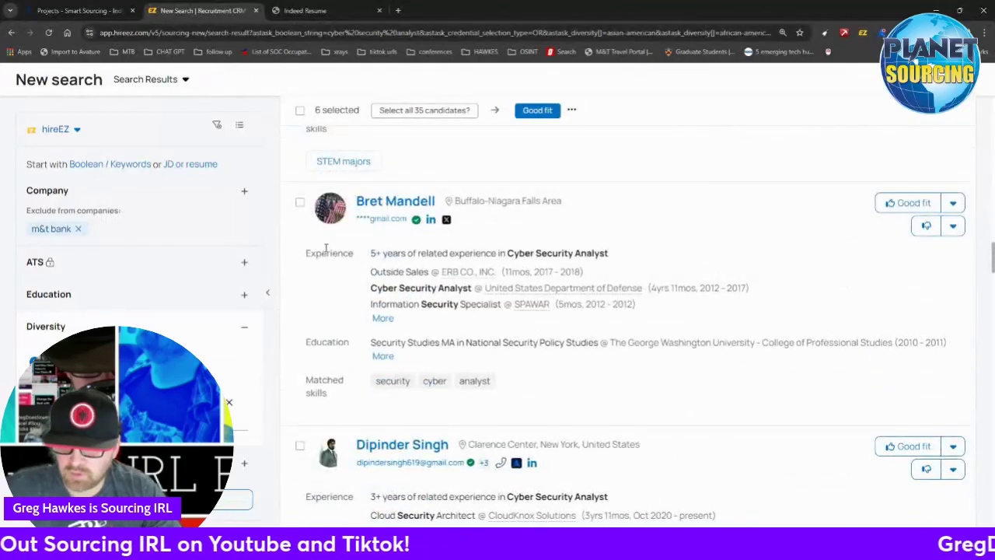
pyautogui.click(299, 205)
pyautogui.scroll(-5, 333, 287)
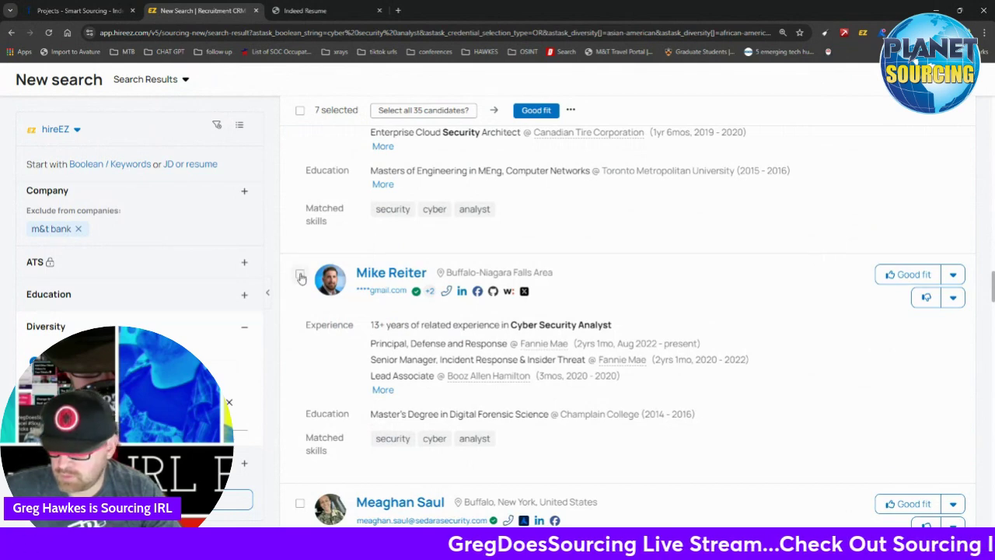
pyautogui.click(300, 277)
pyautogui.scroll(-3, 304, 288)
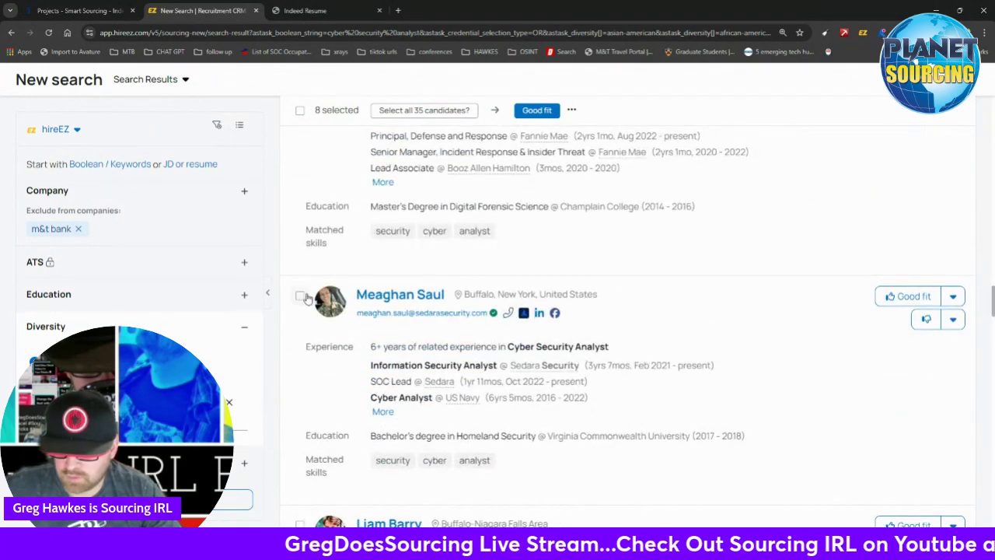
pyautogui.scroll(2, 401, 311)
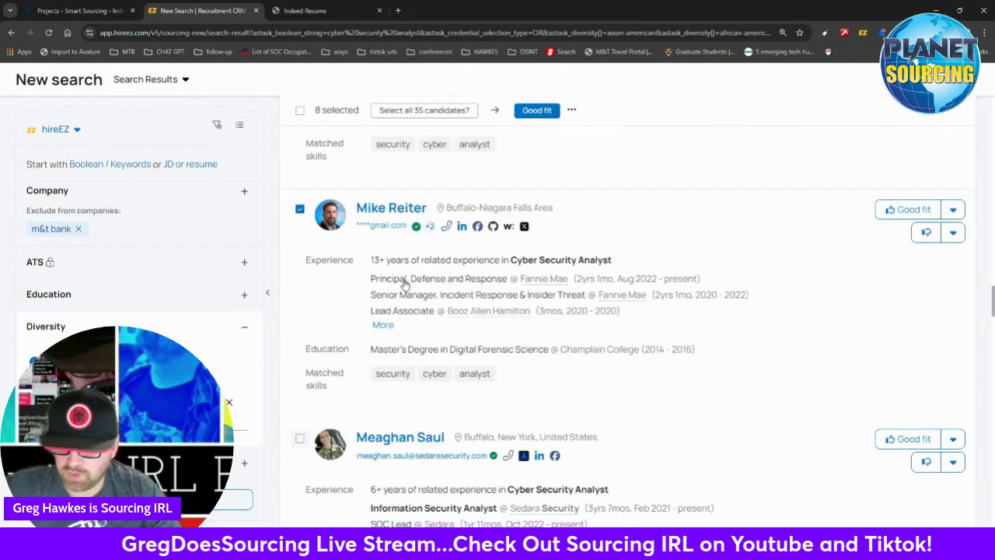
pyautogui.scroll(12, 404, 284)
# Add the Buffalo datacenter technician from ColoCrossing to the selected candidates
pyautogui.scroll(-9, 404, 288)
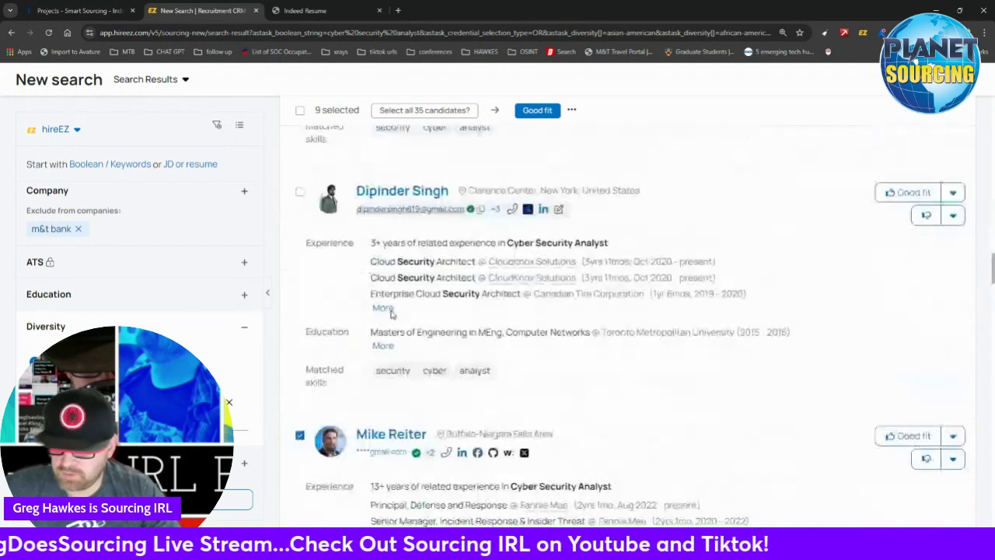
pyautogui.scroll(-11, 393, 311)
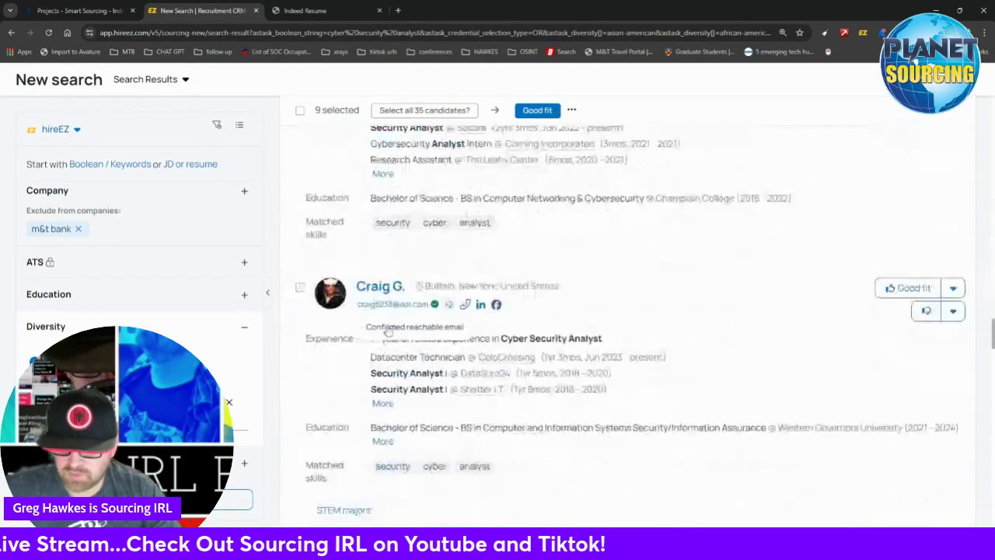
pyautogui.scroll(2, 388, 334)
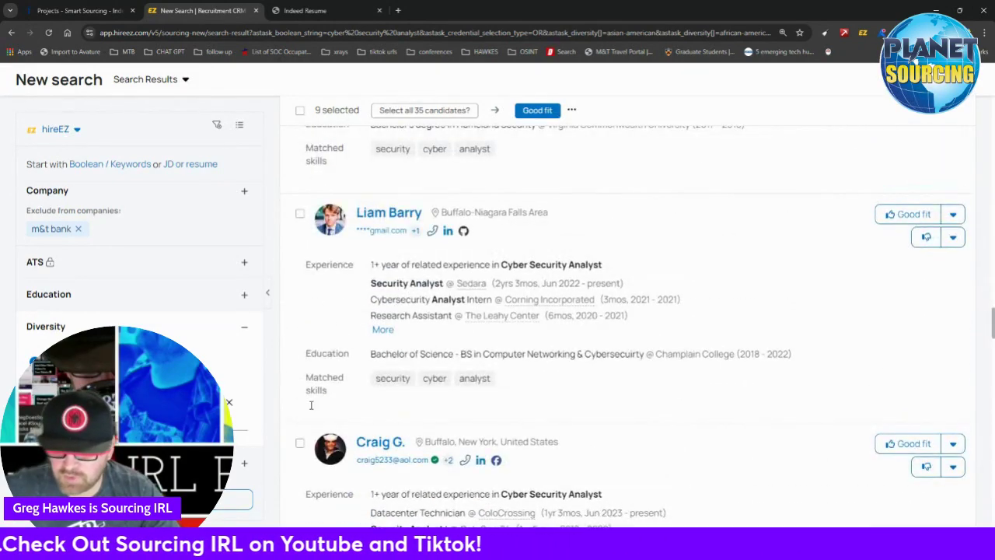
pyautogui.click(302, 445)
pyautogui.scroll(2, 350, 251)
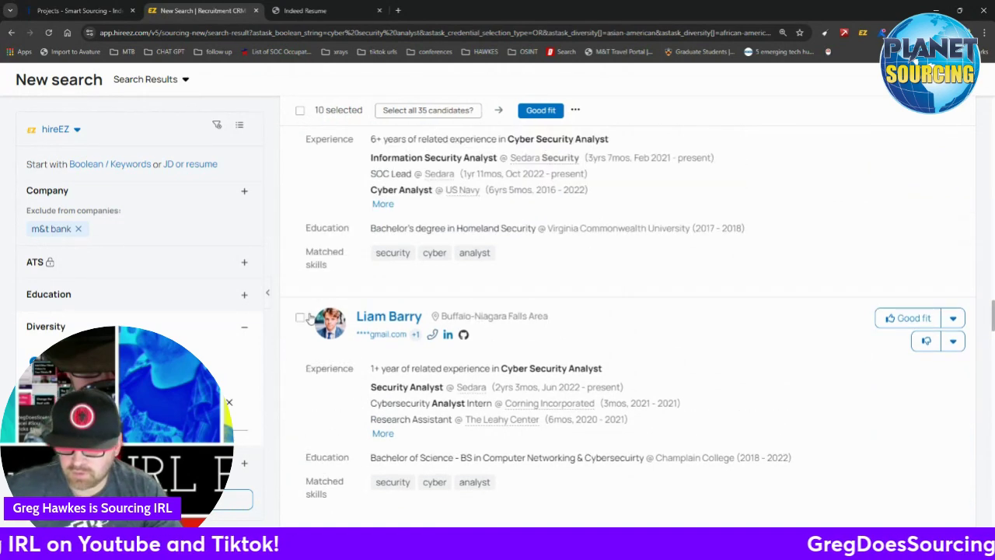
pyautogui.click(301, 321)
pyautogui.scroll(3, 511, 314)
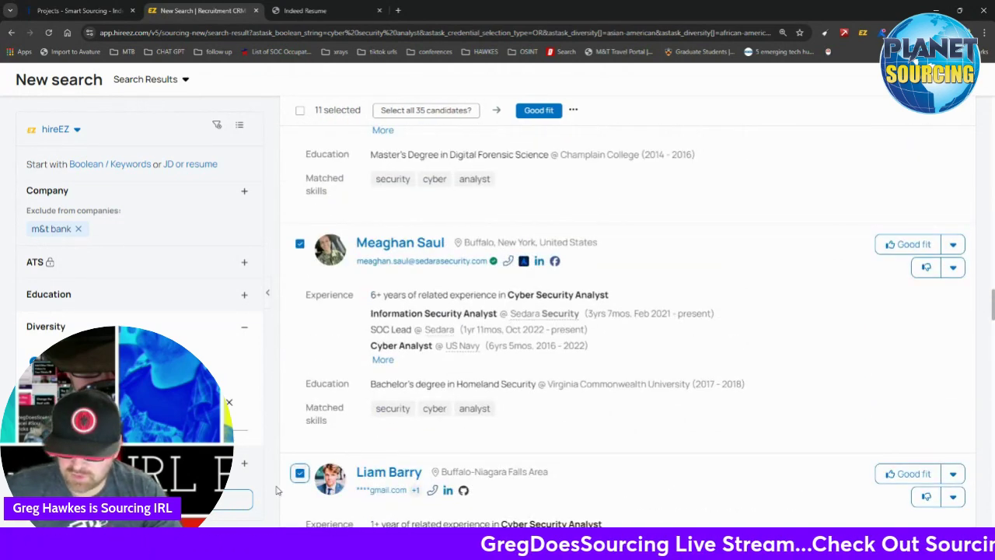
pyautogui.click(300, 473)
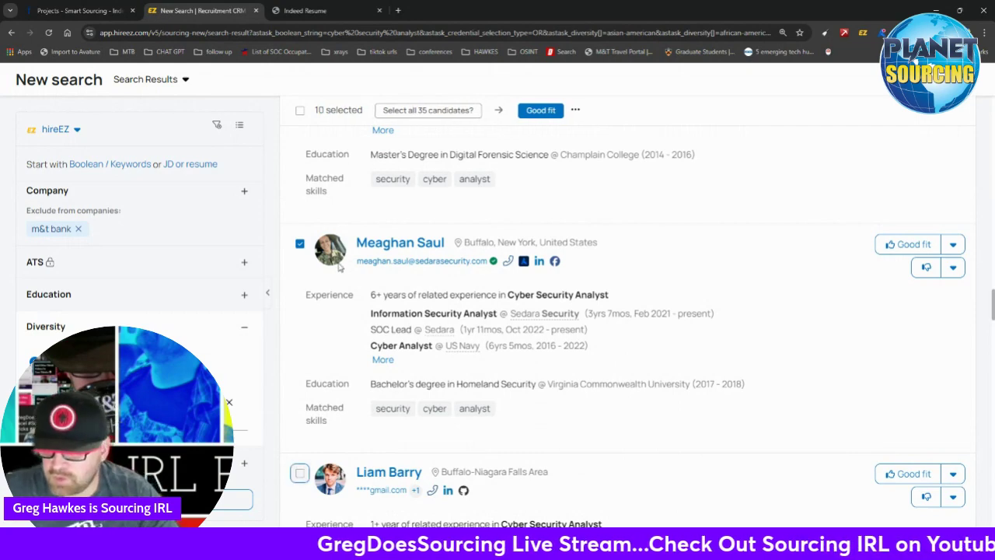
# Mark all the selected candidates as a good fit
pyautogui.scroll(6, 431, 311)
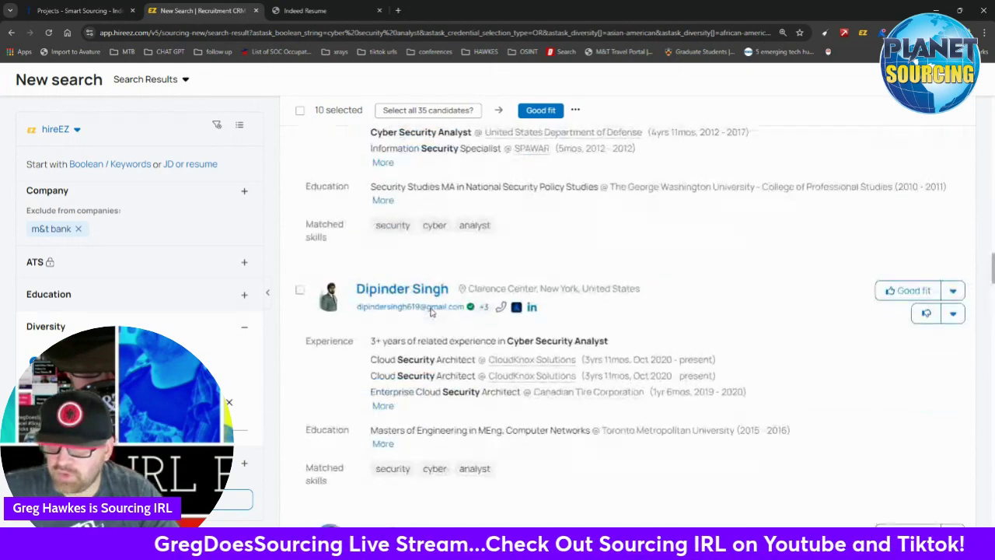
pyautogui.scroll(15, 431, 311)
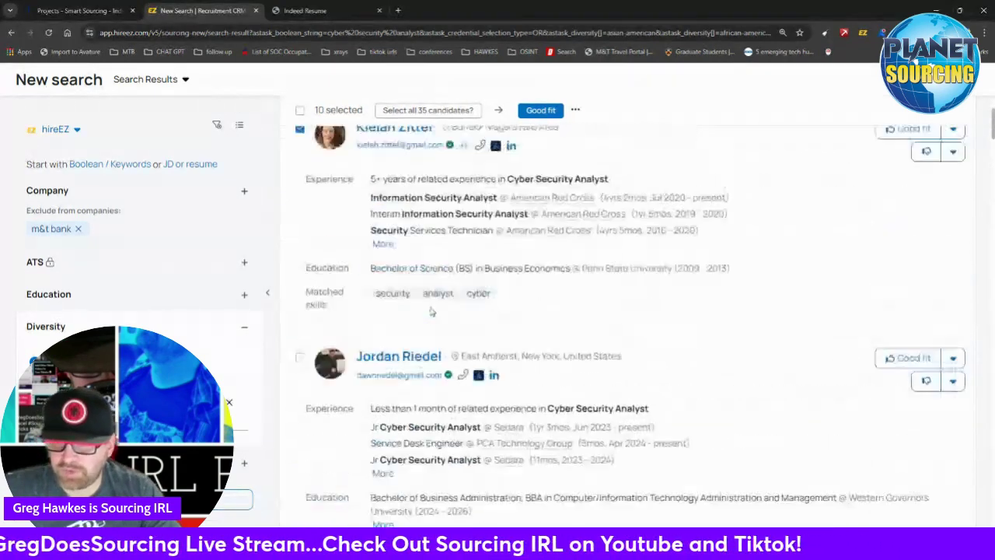
pyautogui.scroll(4, 431, 311)
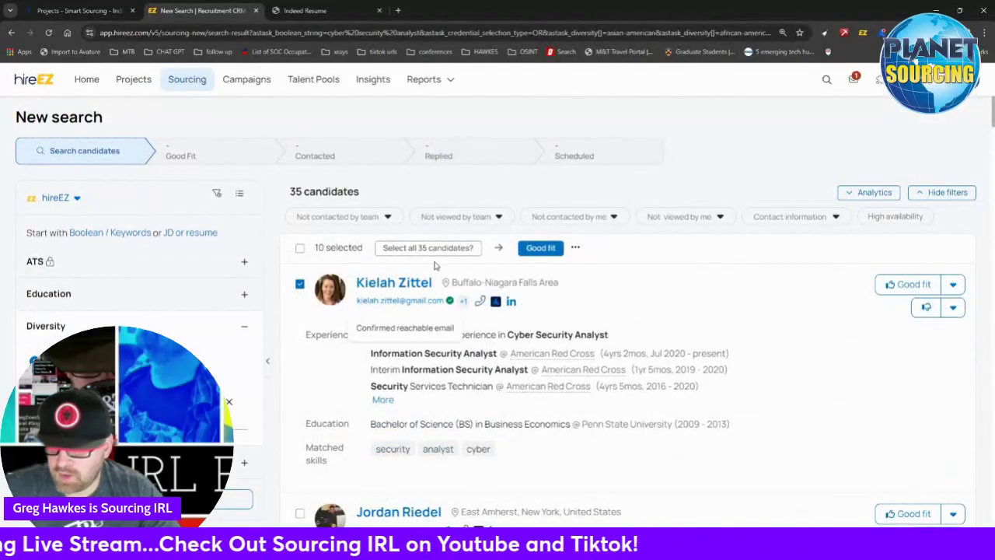
pyautogui.click(538, 248)
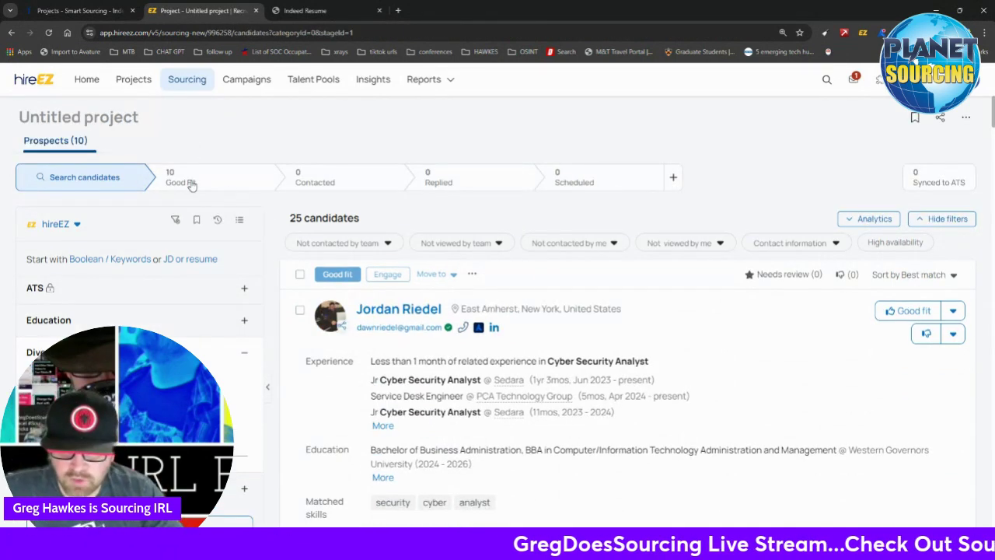
# Download the ten Good Fit candidates as a CSV file using the default template
pyautogui.click(192, 183)
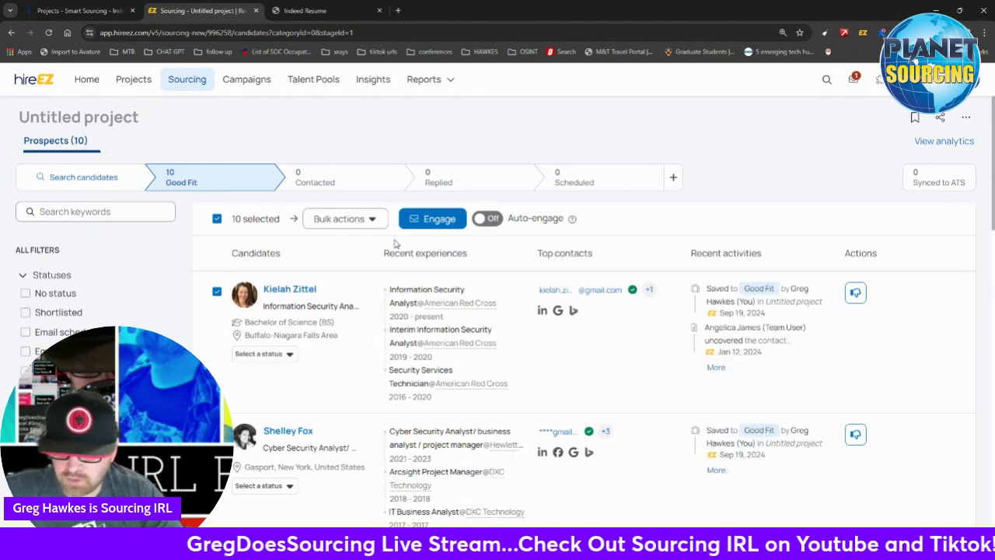
pyautogui.click(374, 225)
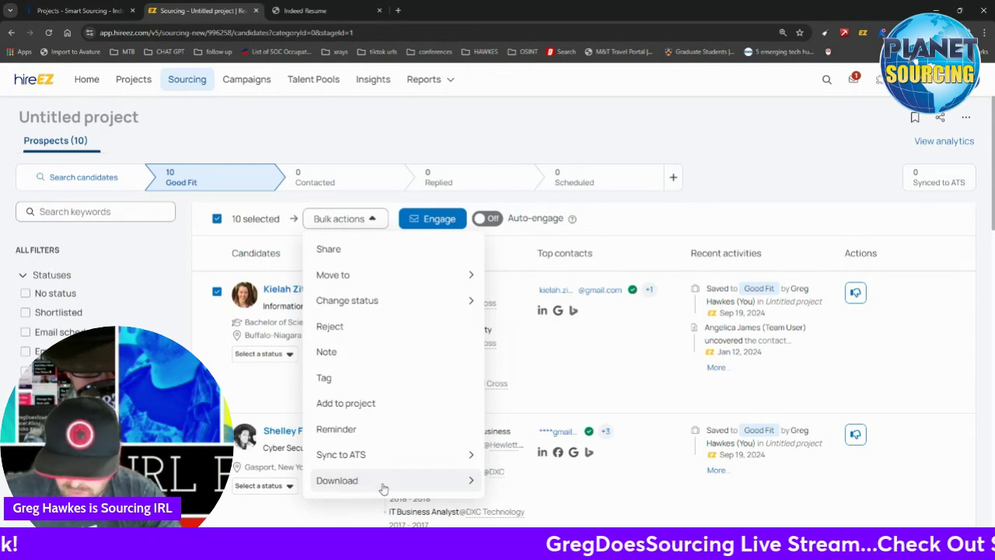
pyautogui.click(409, 478)
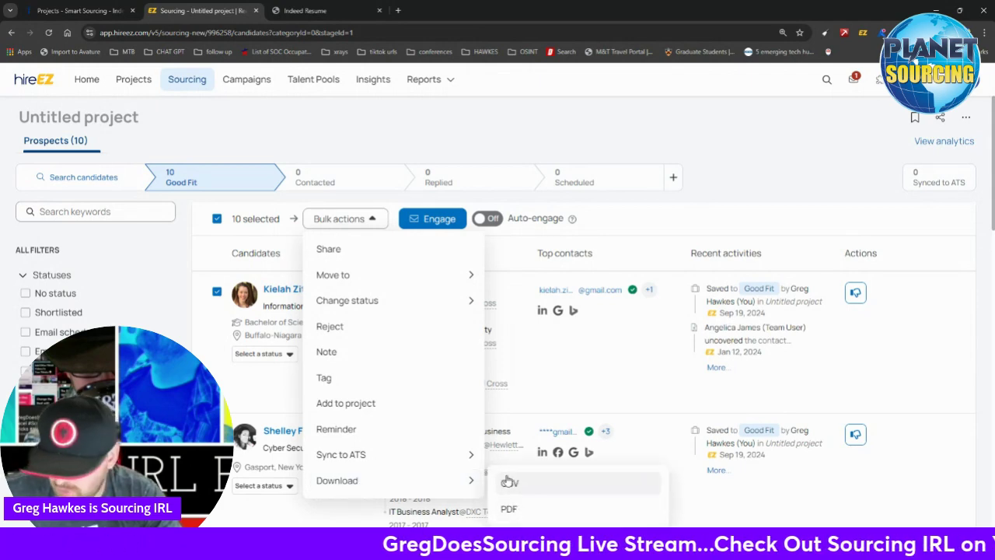
pyautogui.click(518, 482)
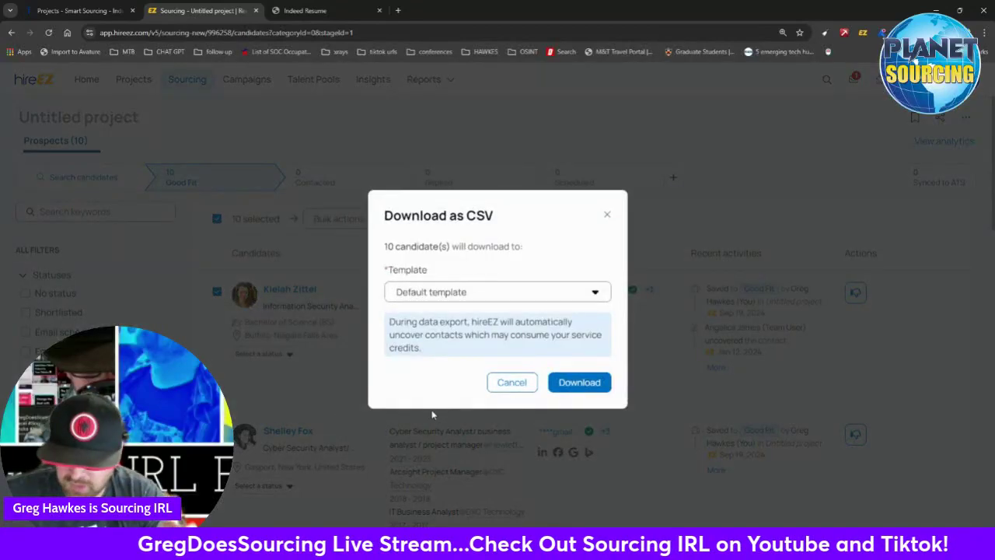
pyautogui.click(594, 383)
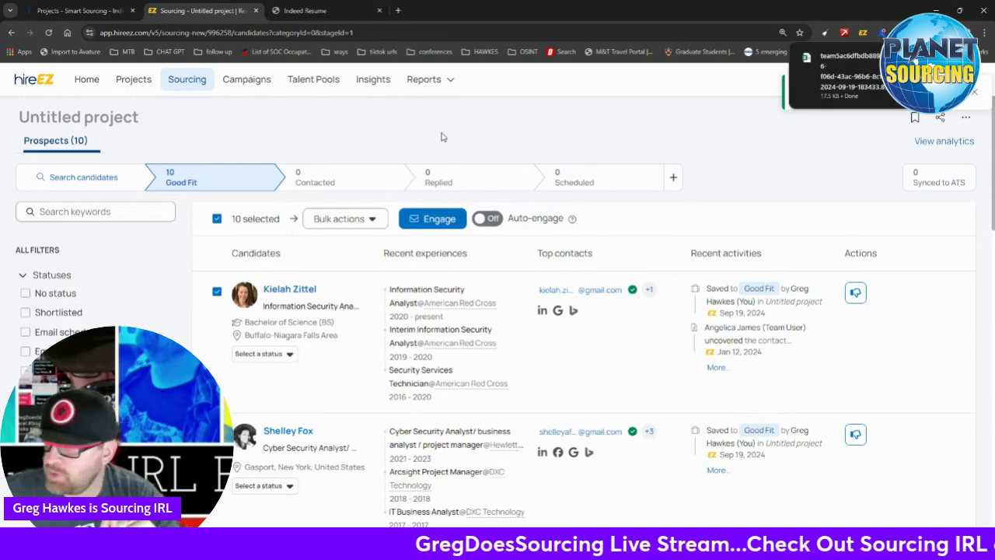
# Open the downloaded candidate file in Excel and maximize its window
pyautogui.click(858, 89)
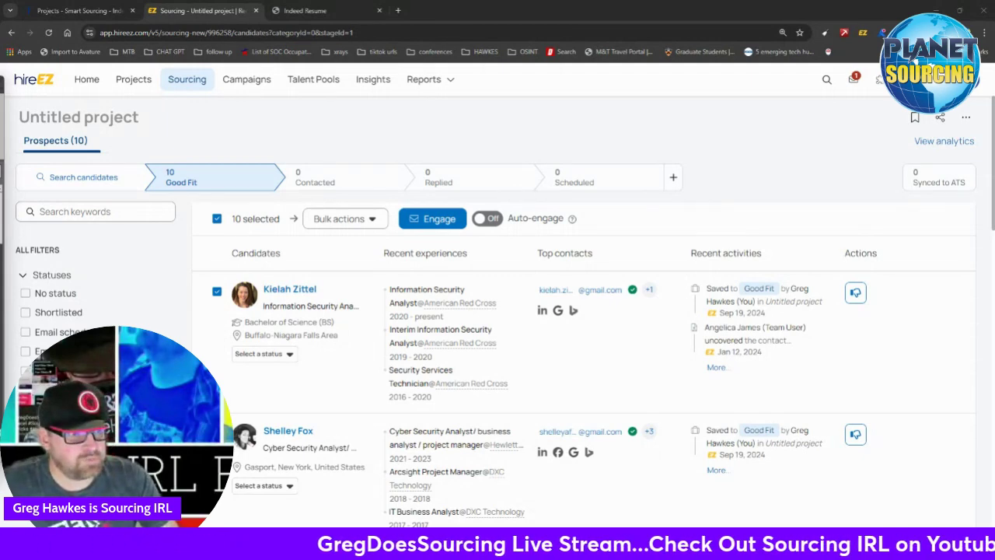
pyautogui.moveTo(1, 335); pyautogui.dragTo(589, 64)
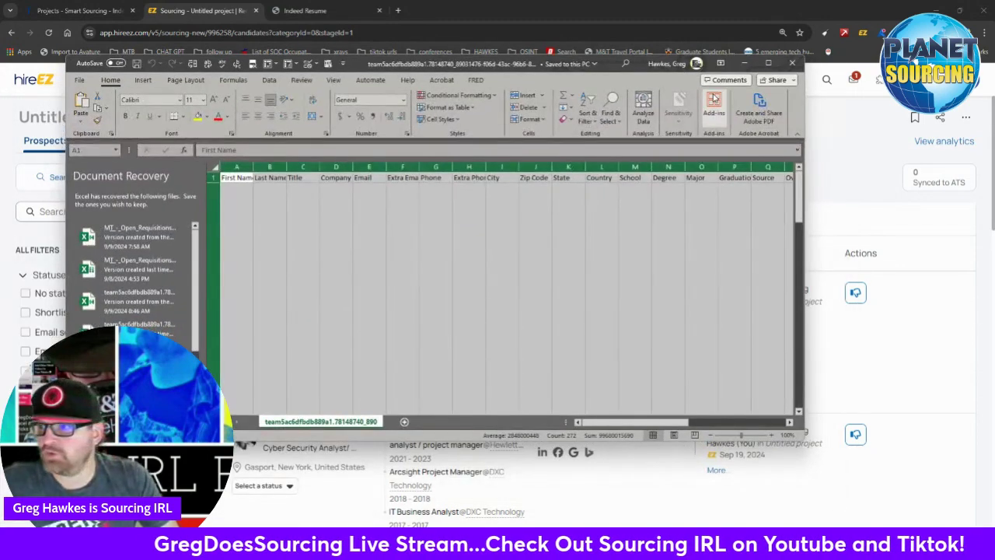
pyautogui.click(766, 64)
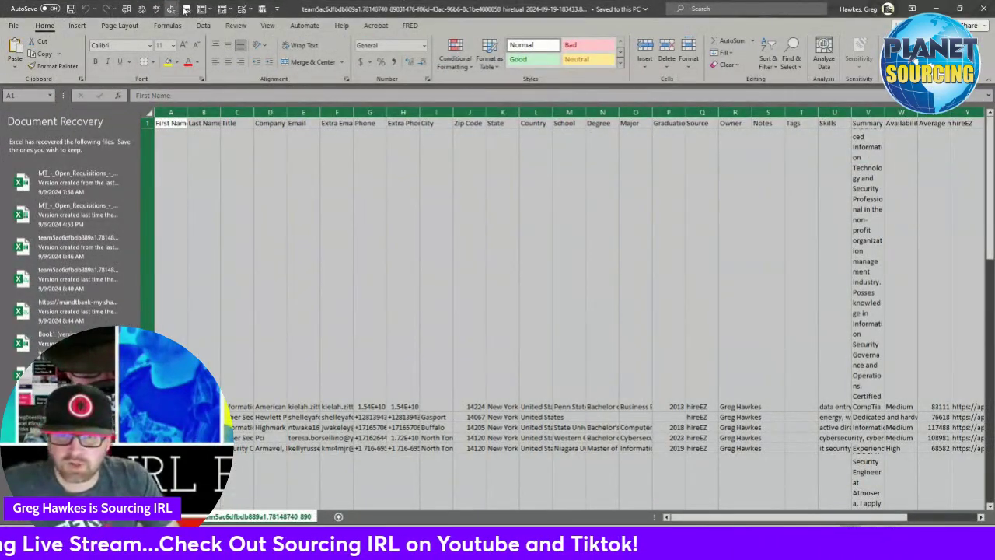
# Remove text wrapping from all cells of the candidate sheet
pyautogui.click(140, 9)
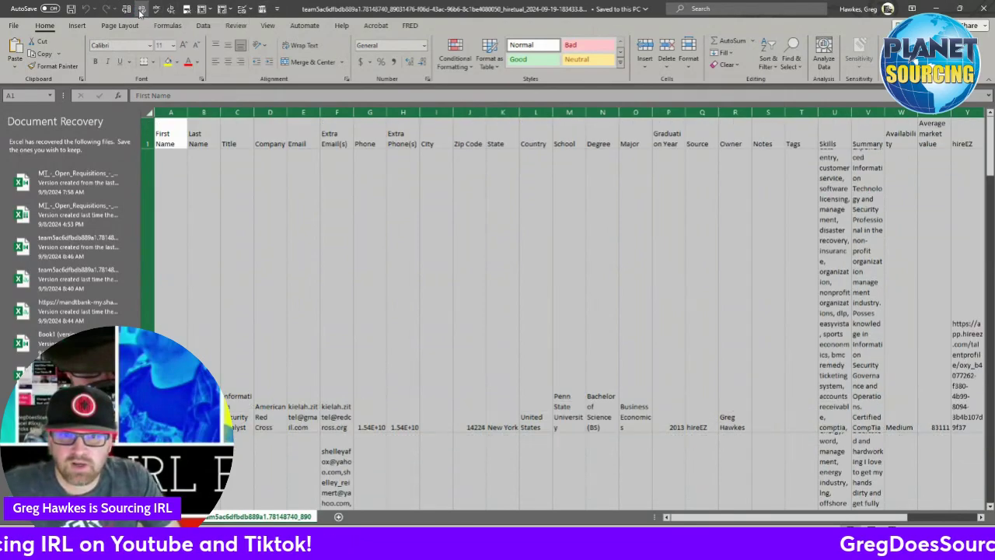
pyautogui.click(140, 10)
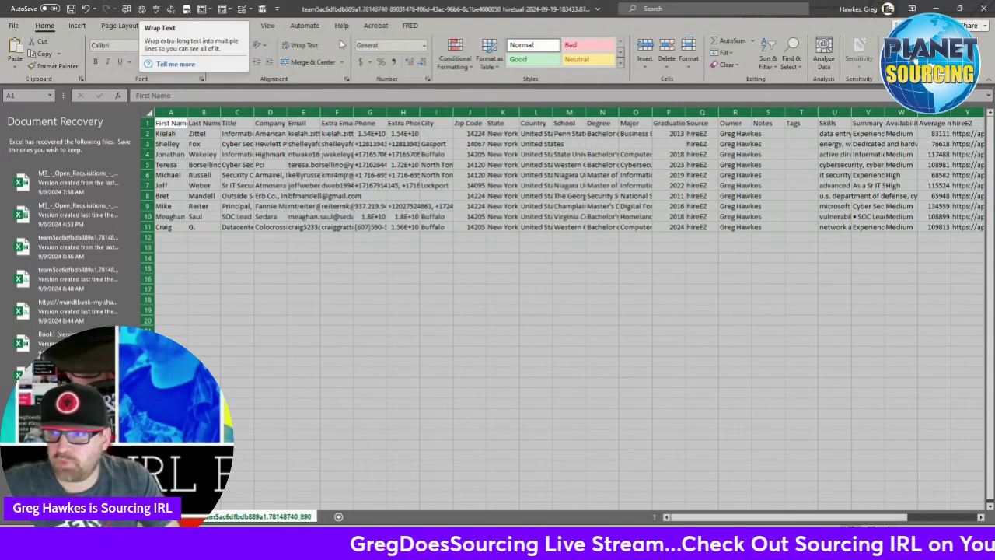
pyautogui.click(689, 8)
pyautogui.write('wrap')
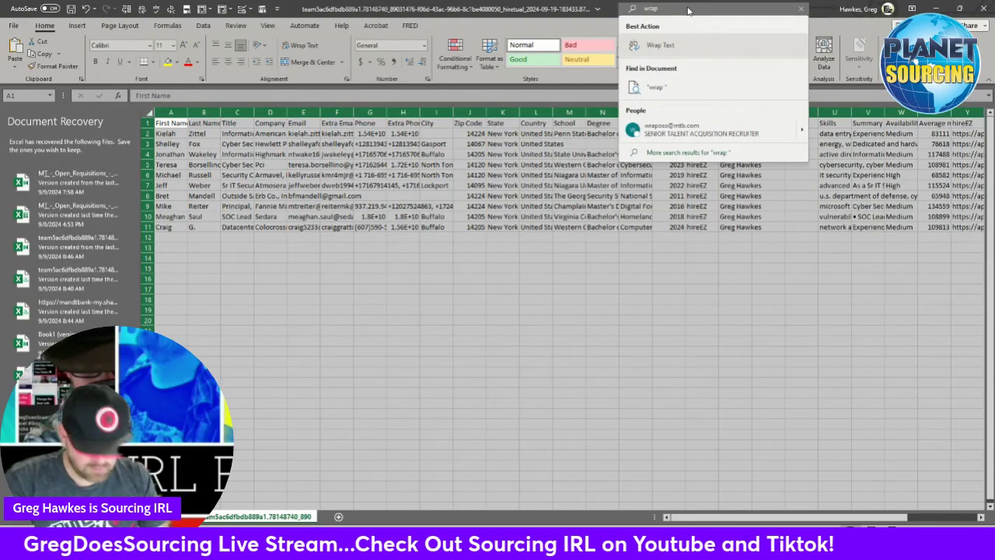
pyautogui.write(' test')
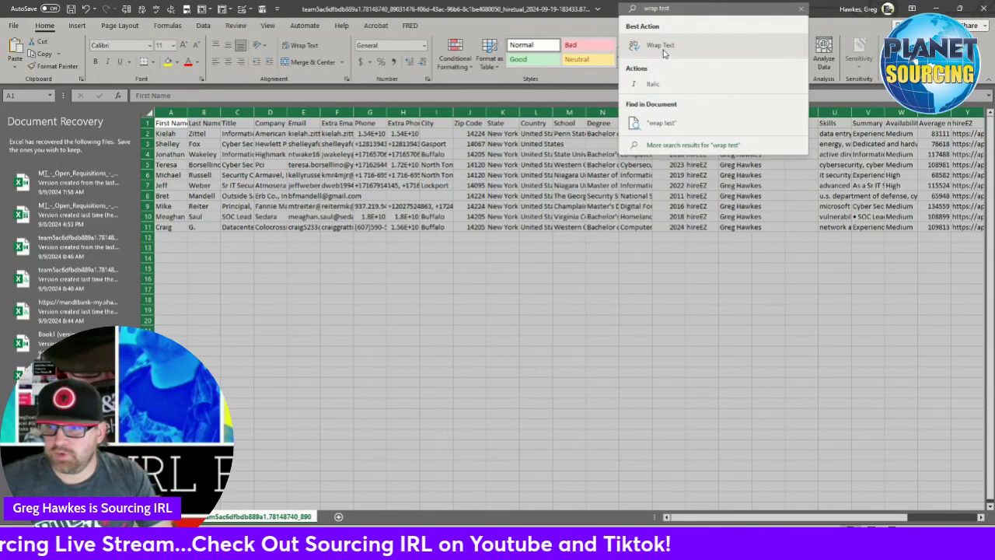
pyautogui.press('Escape')
# Widen the Extra Phone(s), Phone, Extra Email(s) and Email columns so the contact details can be read
pyautogui.click(440, 195)
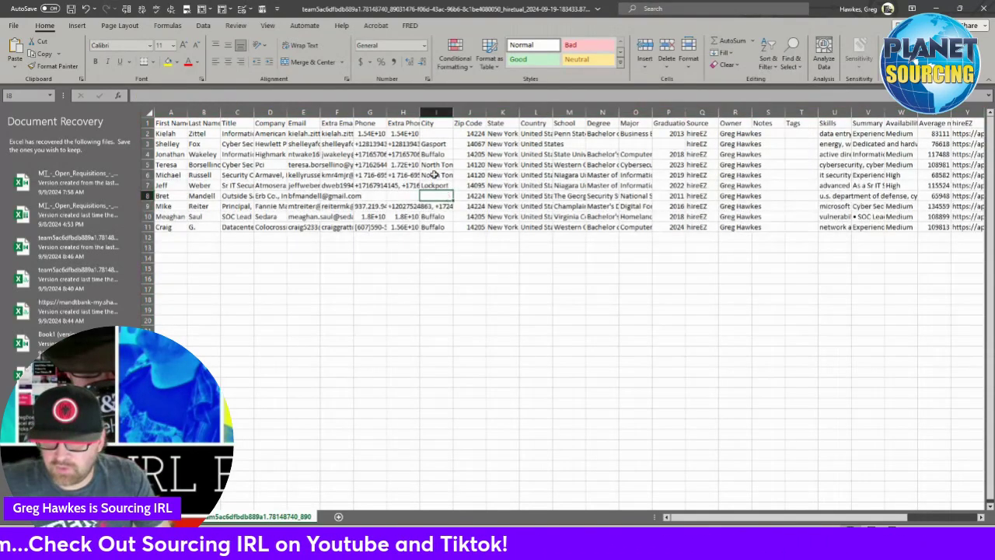
pyautogui.doubleClick(420, 113)
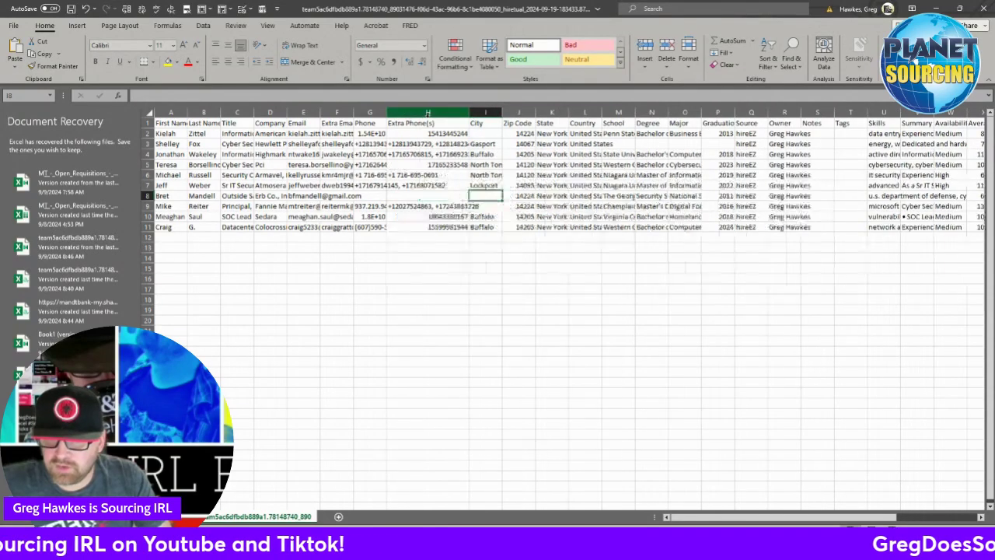
pyautogui.moveTo(387, 113); pyautogui.dragTo(447, 123)
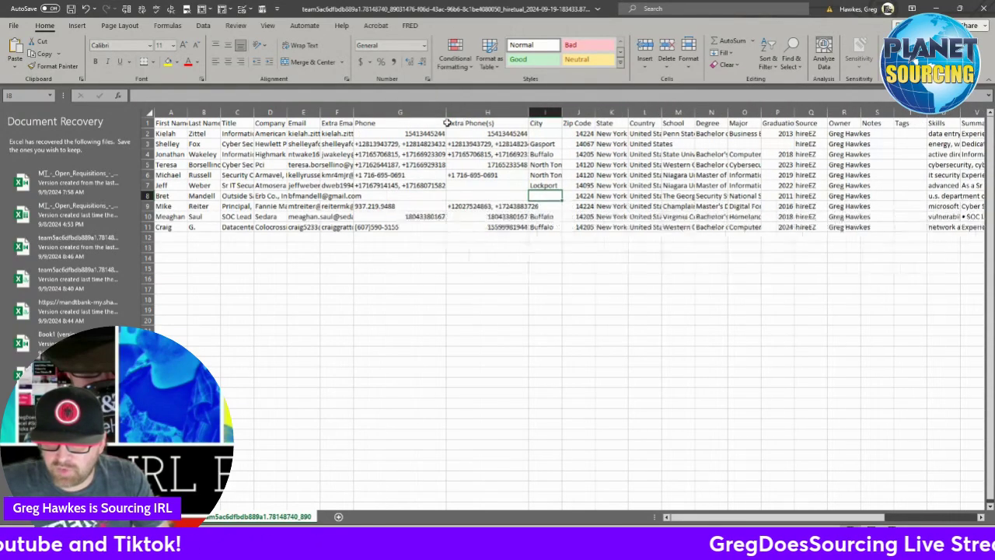
pyautogui.moveTo(354, 112); pyautogui.dragTo(401, 120)
pyautogui.moveTo(320, 112); pyautogui.dragTo(356, 113)
# Examine the exported fields across row 3, from the extra emails through the last columns and back to First Name
pyautogui.click(362, 143)
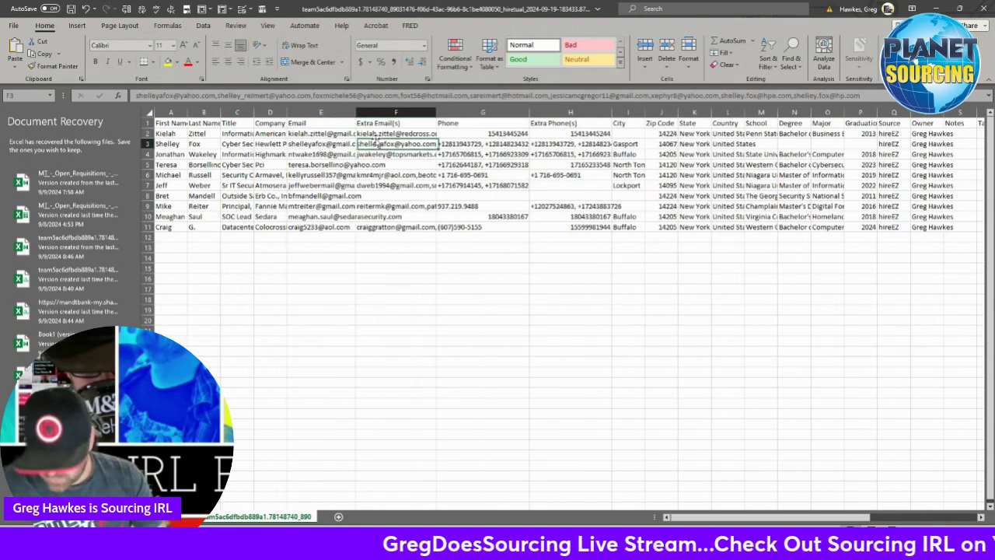
pyautogui.press('Right')
pyautogui.press('Right')
pyautogui.press('Right')
pyautogui.press('Right')
pyautogui.press('Right')
pyautogui.press('Right')
pyautogui.press('Right')
pyautogui.press('Right')
pyautogui.press('Right')
pyautogui.press('Right')
pyautogui.press('Right')
pyautogui.press('Right')
pyautogui.press('Right')
pyautogui.press('Right')
pyautogui.press('Right')
pyautogui.press('Right')
pyautogui.press('Right')
pyautogui.press('Right')
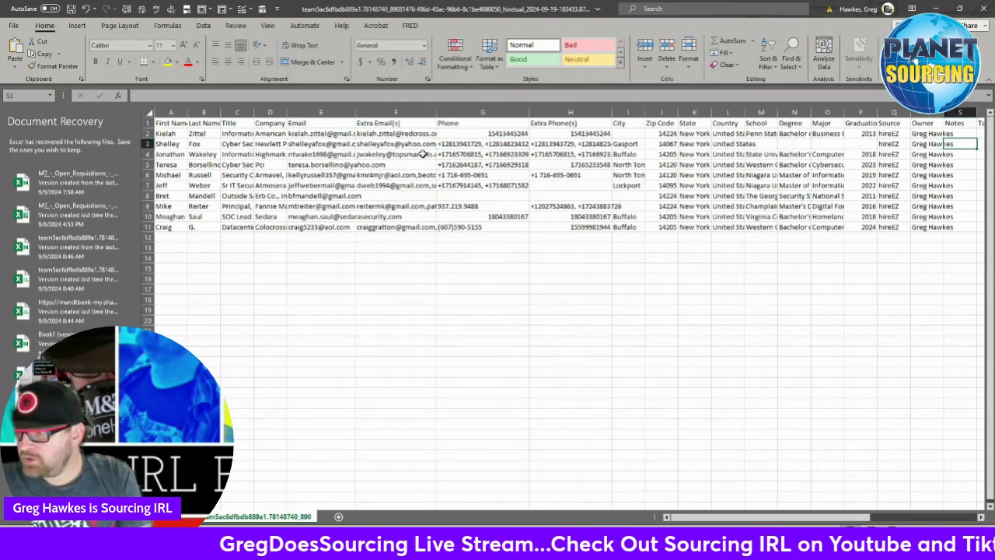
pyautogui.press('Right')
pyautogui.press('Right')
pyautogui.press('Right')
pyautogui.press('Right')
pyautogui.press('Right')
pyautogui.press('Right')
pyautogui.press('Right')
pyautogui.press('Right')
pyautogui.press('Right')
pyautogui.press('Right')
pyautogui.press('Right')
pyautogui.press('Right')
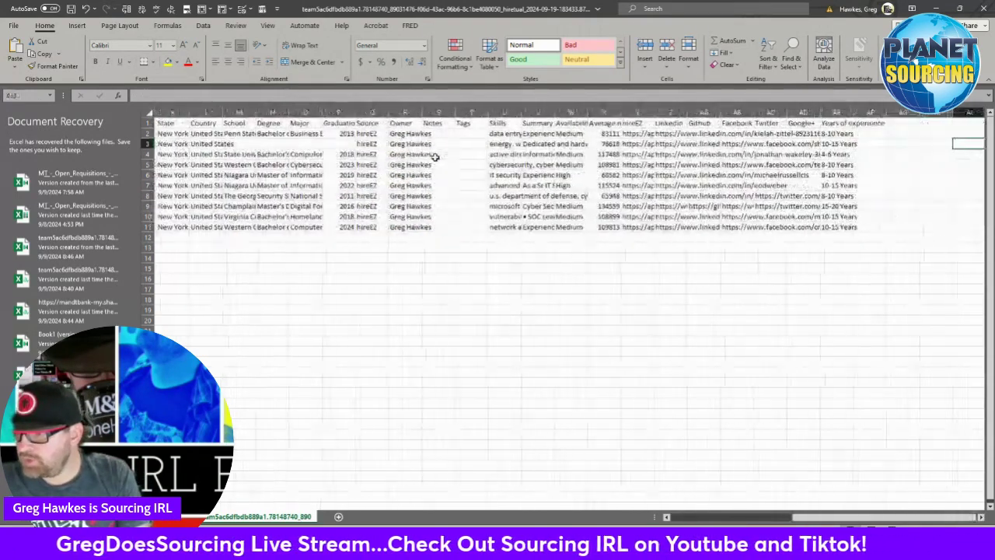
pyautogui.press('Left')
pyautogui.press('Left')
pyautogui.press('Left')
pyautogui.press('Left')
pyautogui.press('Left')
pyautogui.press('Left')
pyautogui.press('Left')
pyautogui.press('Left')
pyautogui.press('Left')
pyautogui.press('Left')
pyautogui.press('Left')
pyautogui.press('Left')
pyautogui.press('Left')
pyautogui.press('Left')
pyautogui.press('Left')
pyautogui.press('Left')
pyautogui.press('Left')
pyautogui.press('Left')
pyautogui.press('Left')
pyautogui.press('Left')
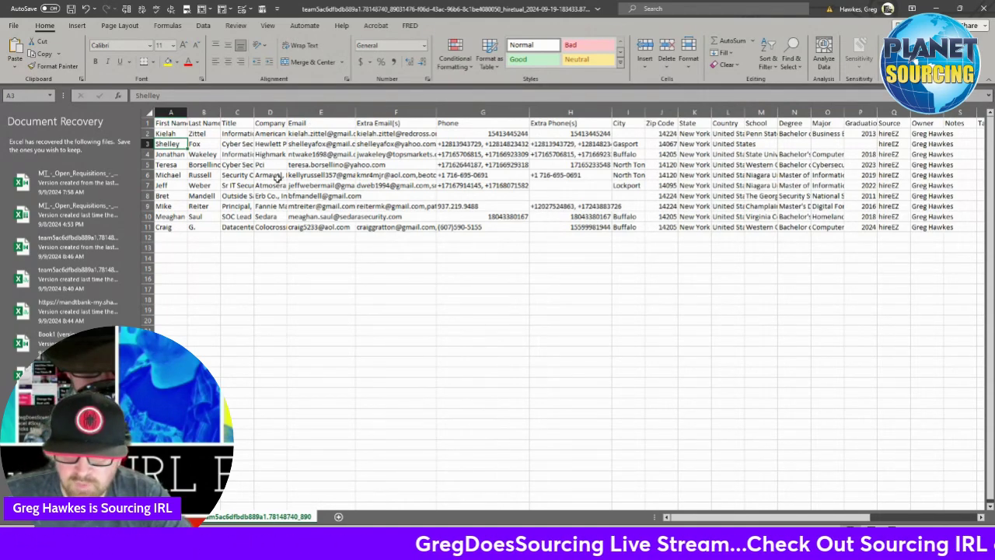
# Widen the Title column and copy the candidates' email addresses in E2:E11
pyautogui.click(261, 123)
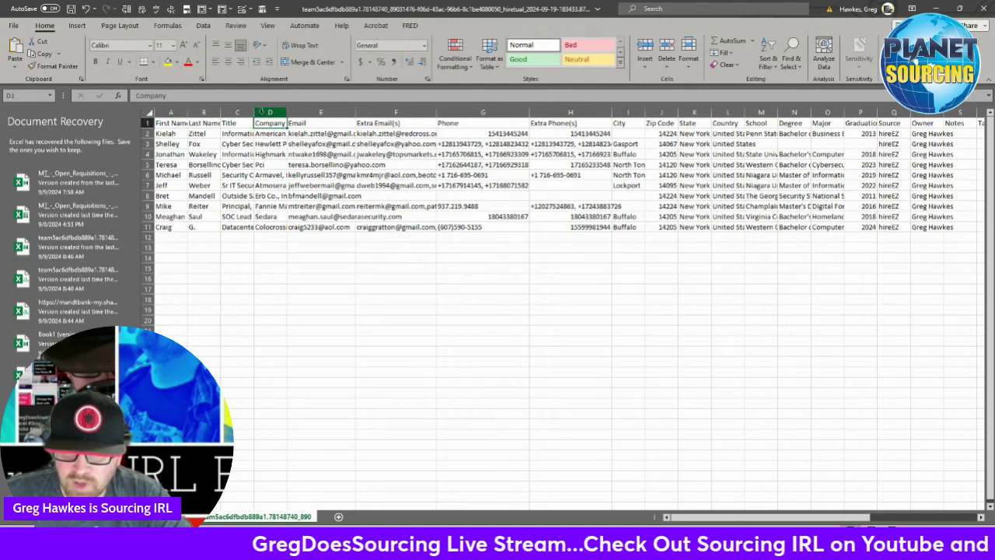
pyautogui.moveTo(255, 113); pyautogui.dragTo(286, 115)
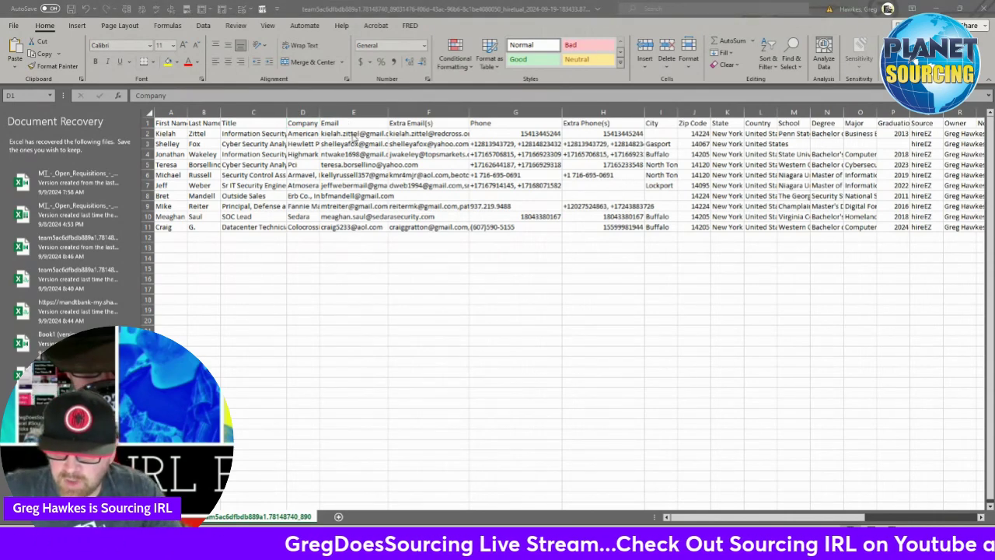
pyautogui.moveTo(354, 136); pyautogui.dragTo(350, 220)
pyautogui.hotkey('ctrl', 'c')
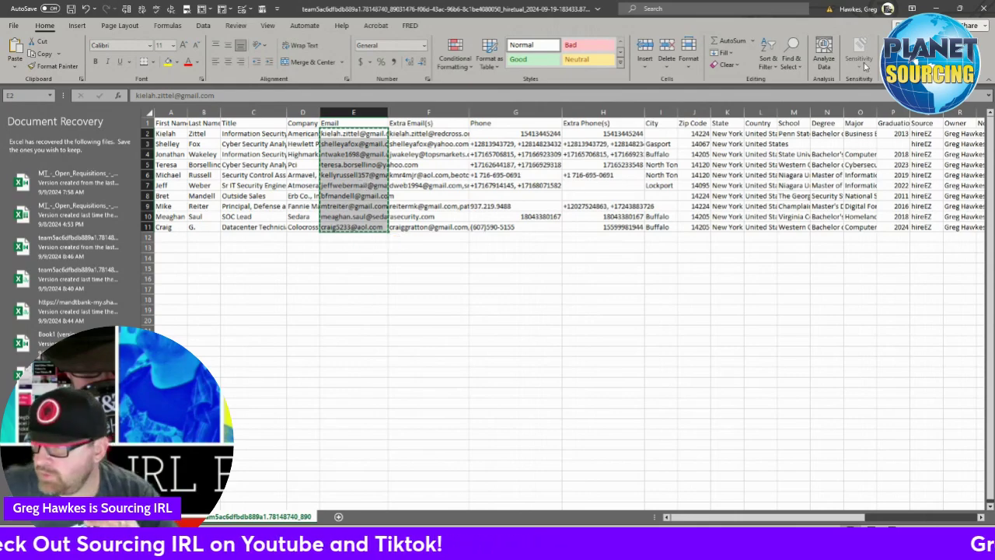
# Switch back to hireEZ and open an engagement campaign for the ten selected Good Fit candidates
pyautogui.hotkey('alt', 'Tab')
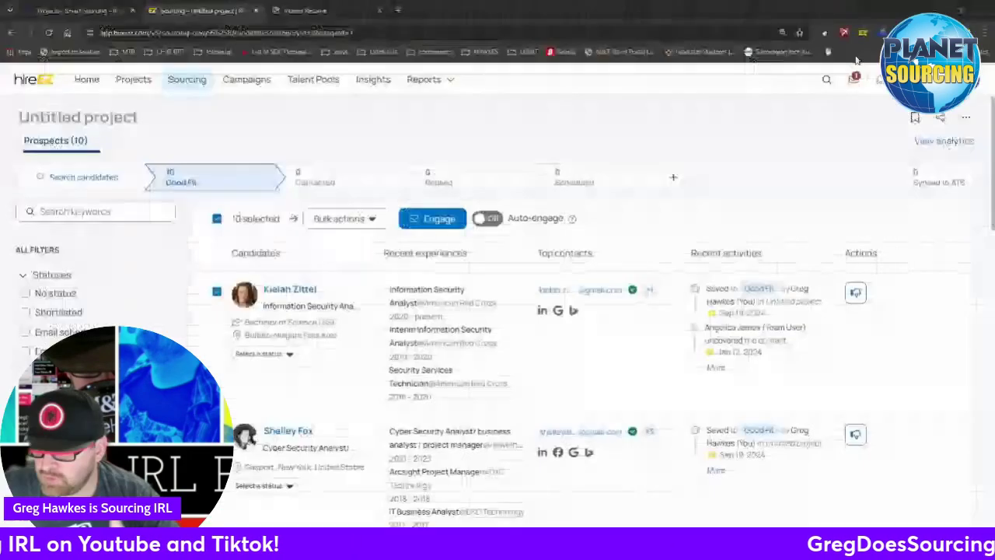
pyautogui.scroll(-3, 489, 327)
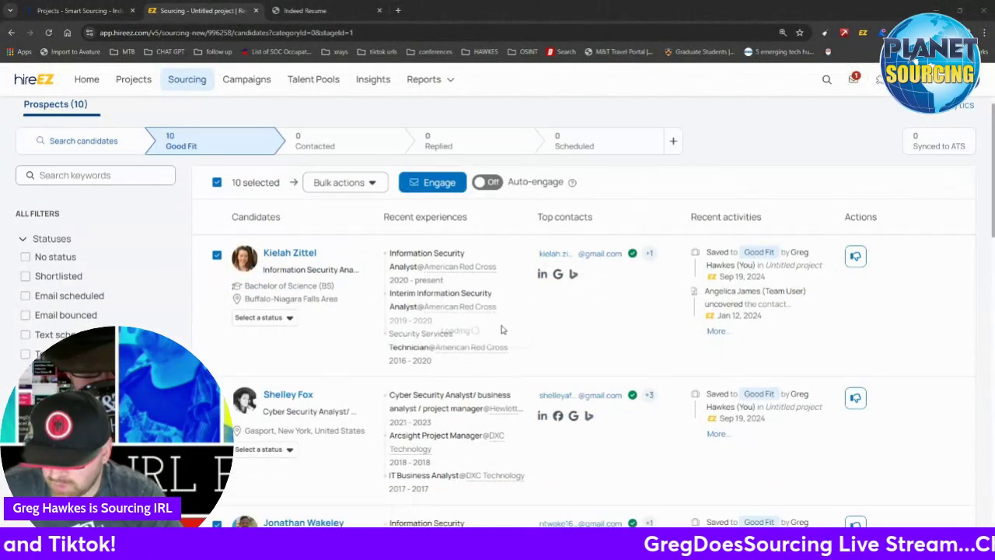
pyautogui.scroll(3, 383, 287)
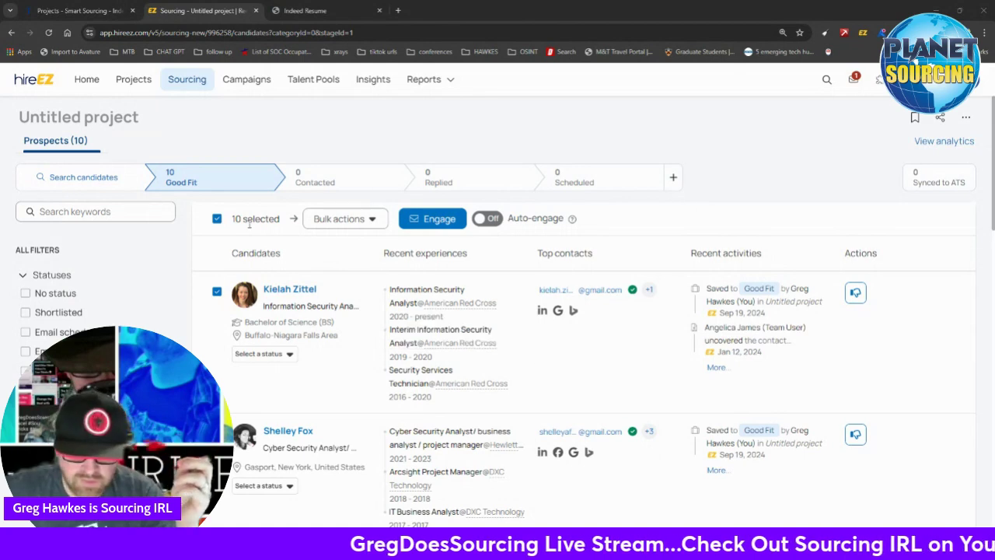
pyautogui.scroll(-5, 234, 344)
pyautogui.scroll(3, 278, 349)
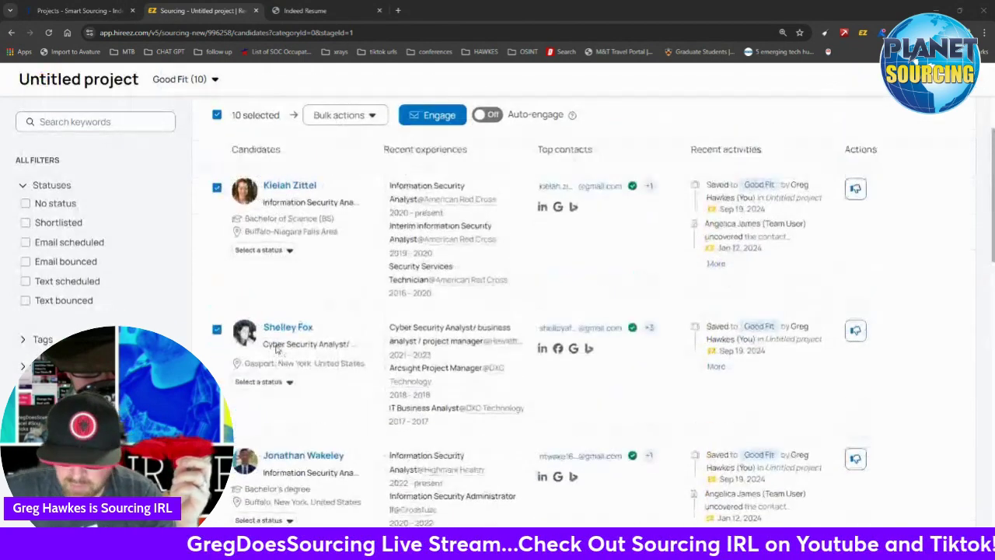
pyautogui.scroll(2, 278, 349)
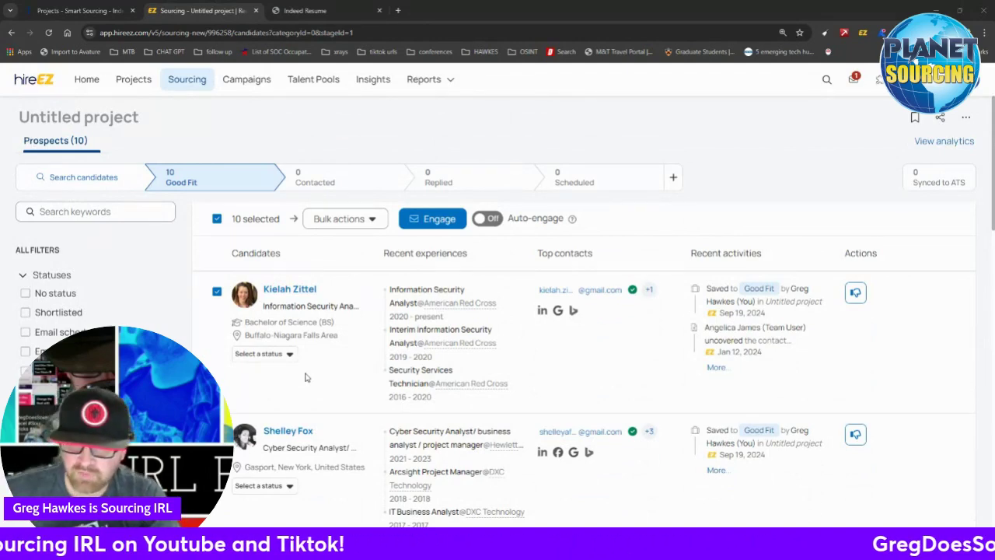
pyautogui.click(431, 220)
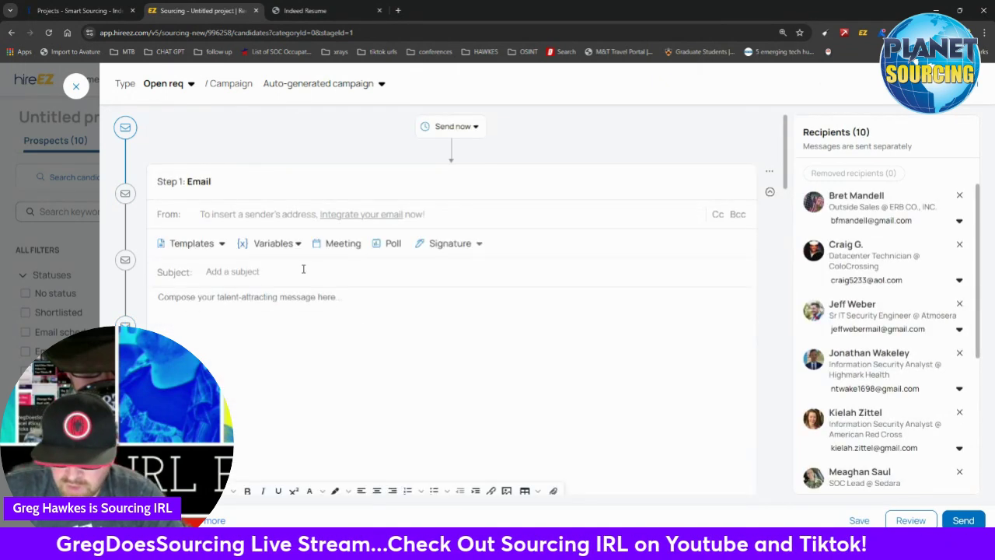
# Examine the auto-generated campaign's email sequence from step 1 to step 4, including the reply conditions and send delays
pyautogui.scroll(-4, 366, 326)
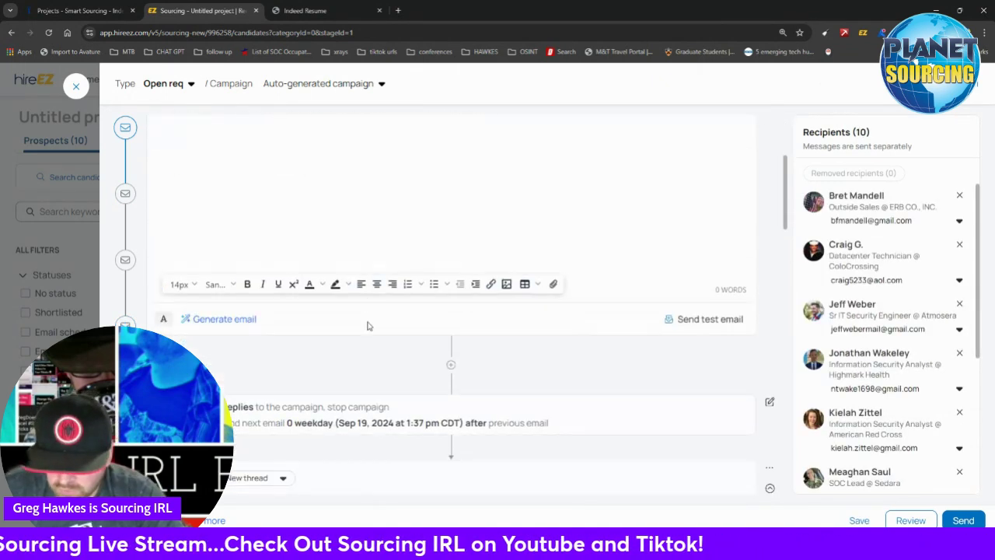
pyautogui.scroll(-1, 393, 354)
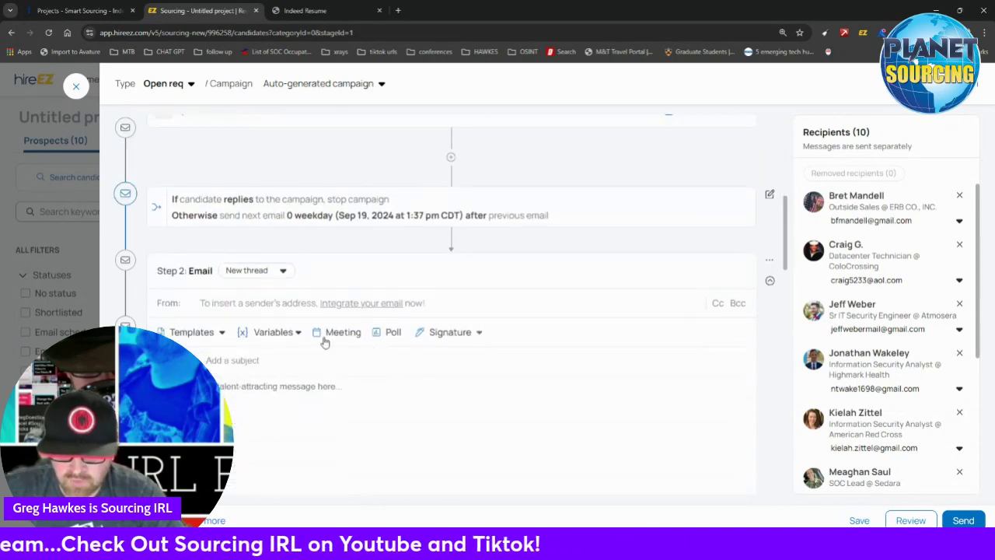
pyautogui.scroll(3, 309, 337)
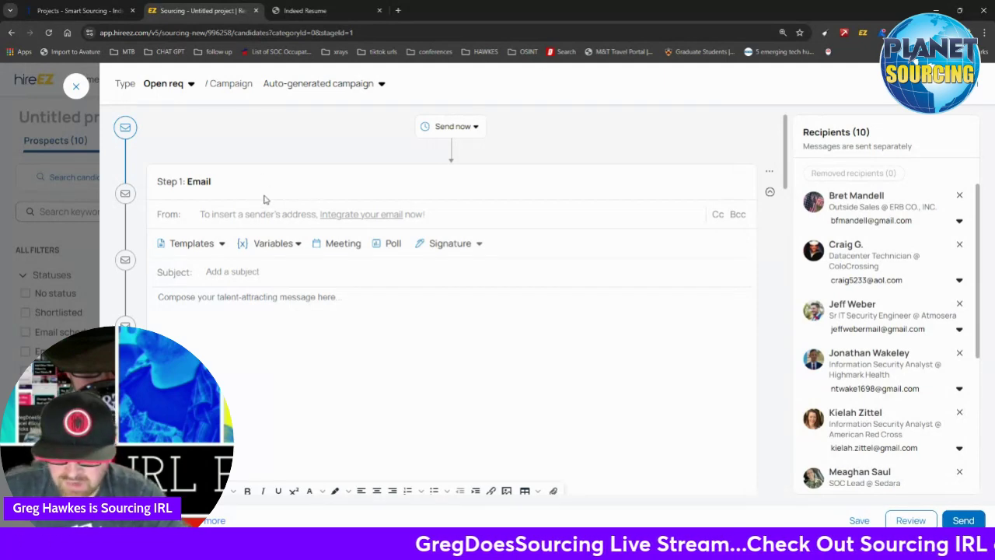
pyautogui.scroll(-4, 265, 198)
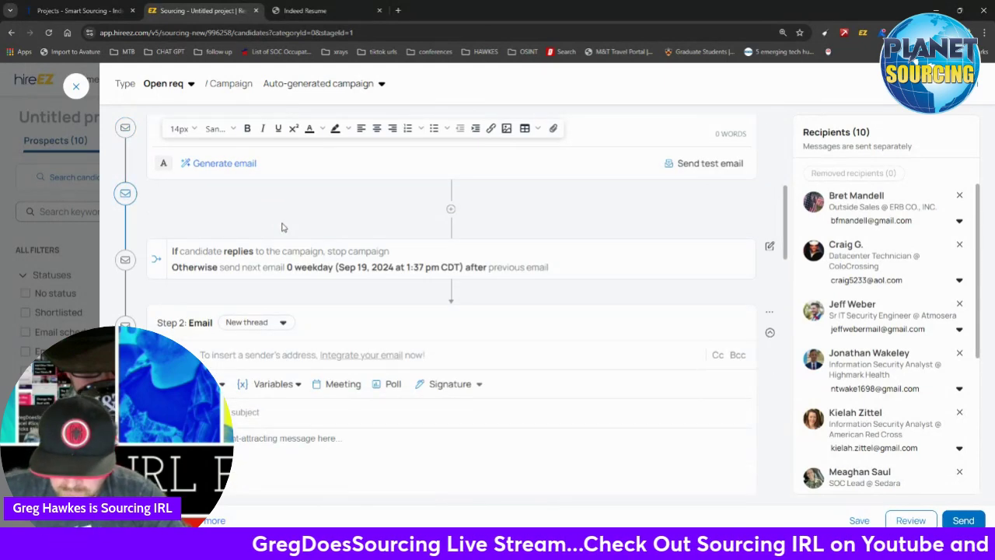
pyautogui.scroll(-2, 295, 256)
pyautogui.scroll(3, 308, 287)
pyautogui.scroll(-1, 313, 293)
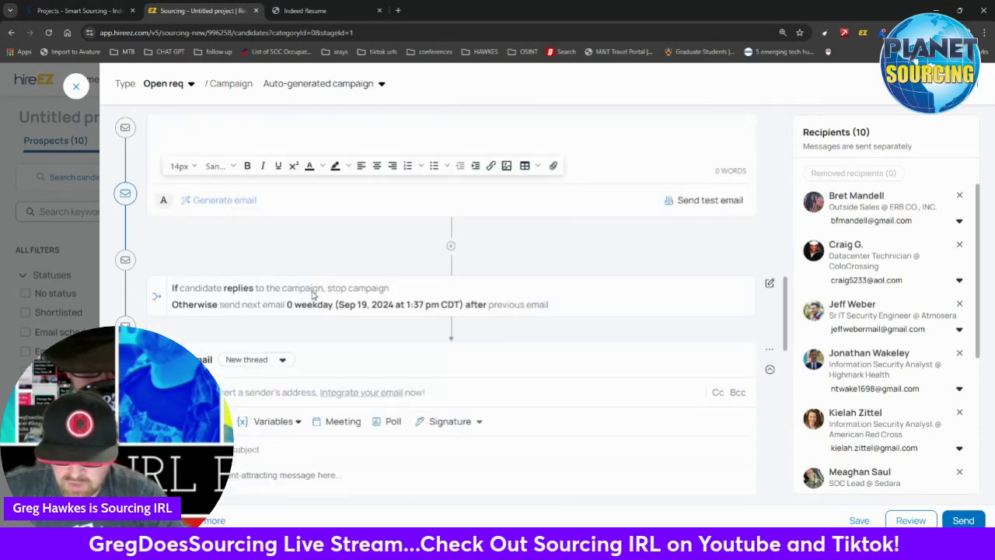
pyautogui.scroll(-5, 315, 293)
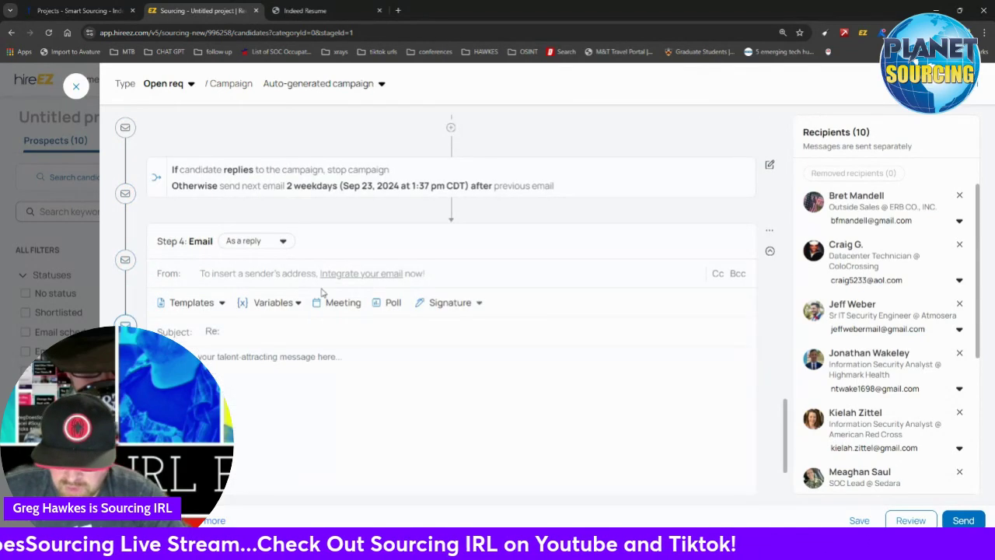
pyautogui.scroll(-1, 322, 292)
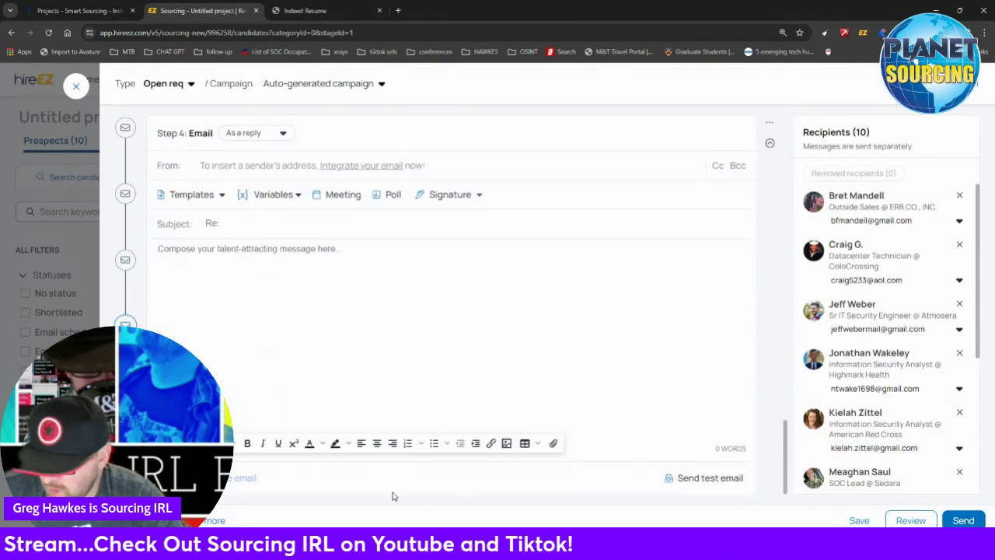
# Look over the campaign's email steps again, from the send timing to the reply conditions, and close the campaign without sending it
pyautogui.scroll(3, 396, 467)
pyautogui.scroll(-7, 402, 443)
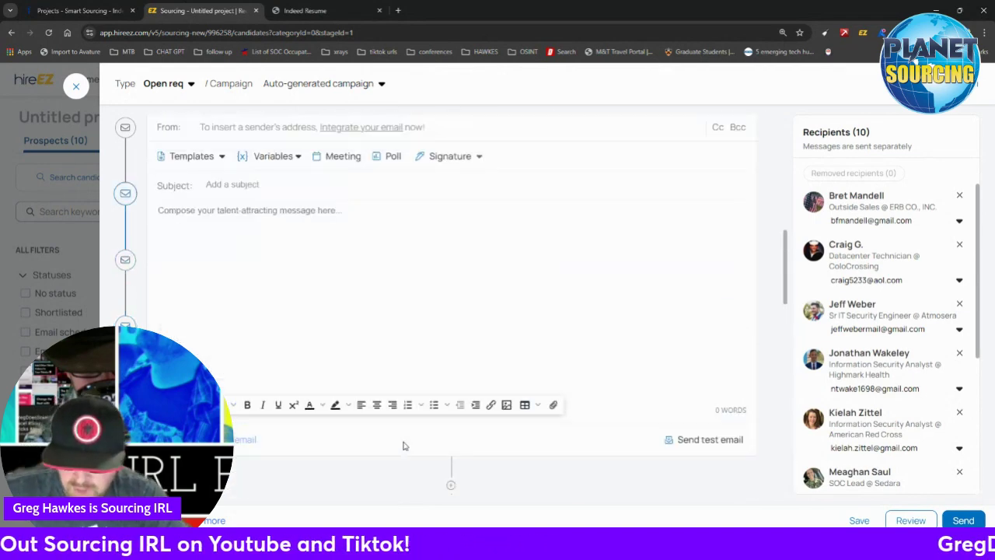
pyautogui.scroll(1, 404, 445)
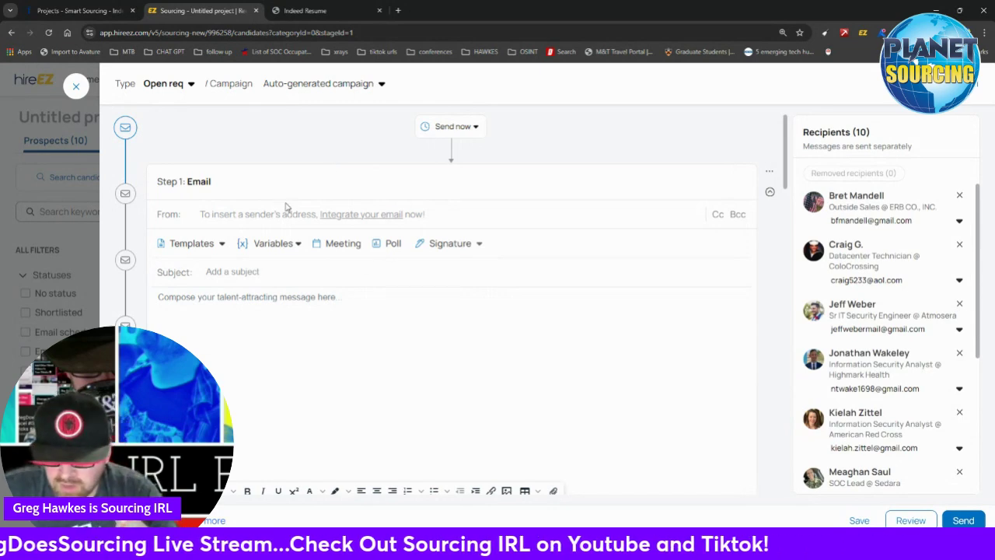
pyautogui.scroll(-10, 335, 210)
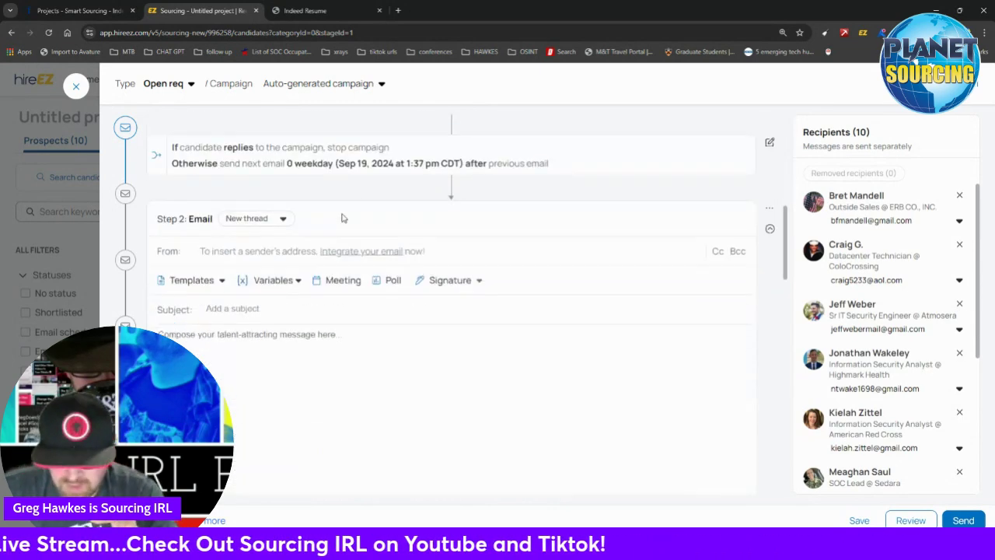
pyautogui.scroll(1, 362, 247)
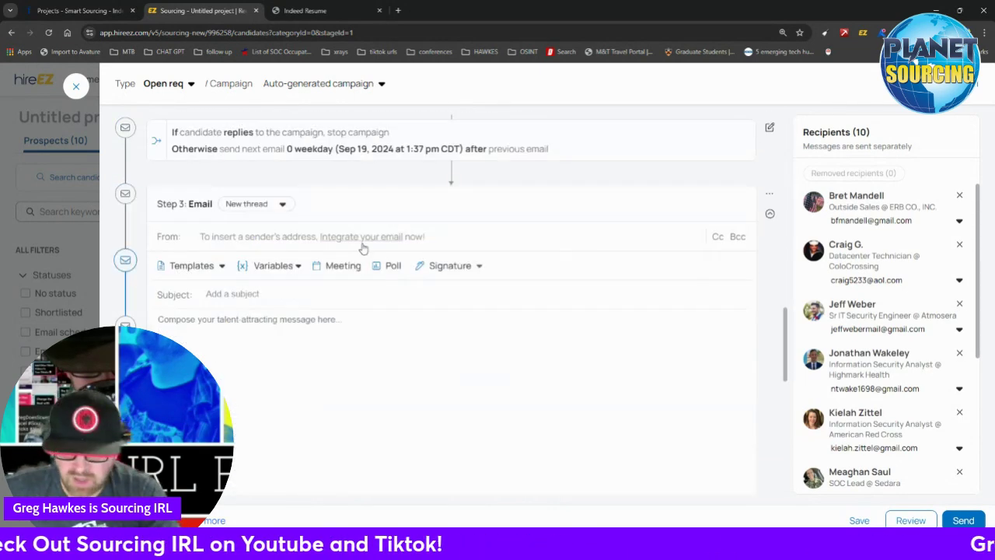
pyautogui.scroll(5, 365, 265)
pyautogui.scroll(-3, 370, 289)
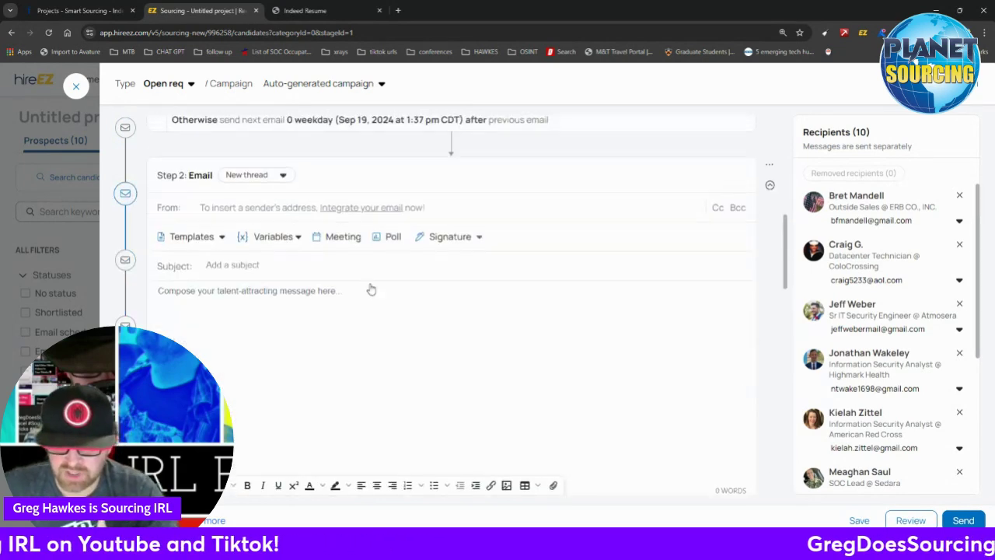
pyautogui.scroll(5, 371, 290)
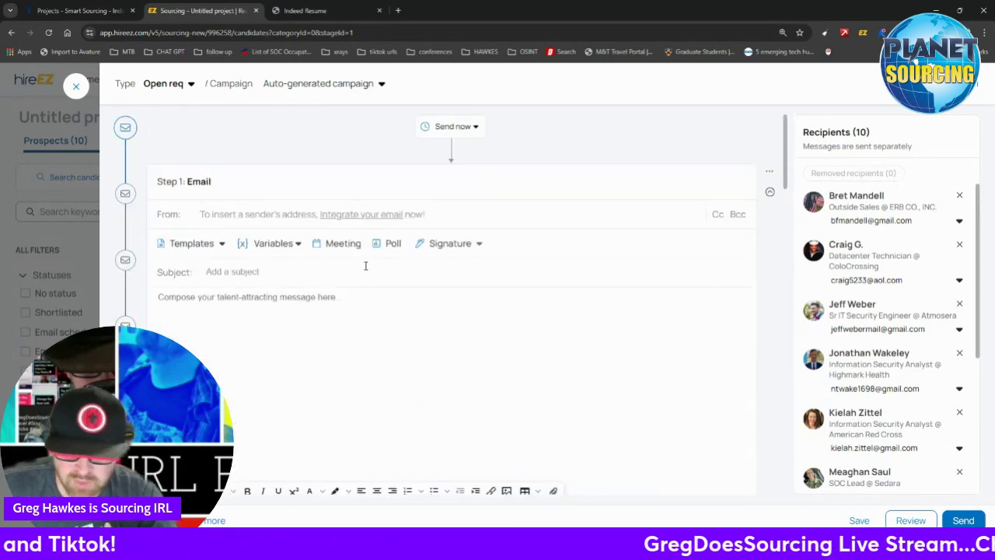
pyautogui.scroll(-3, 335, 234)
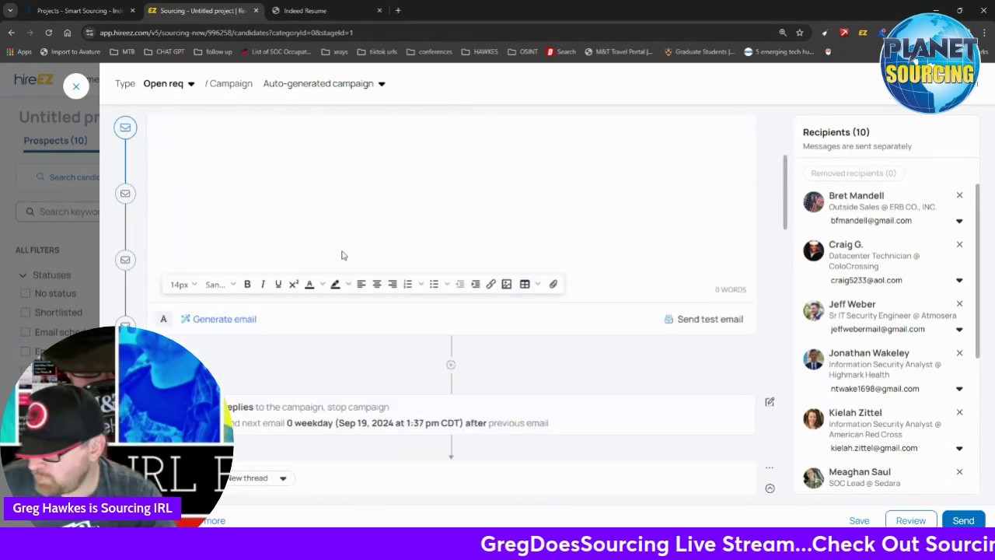
pyautogui.scroll(3, 342, 255)
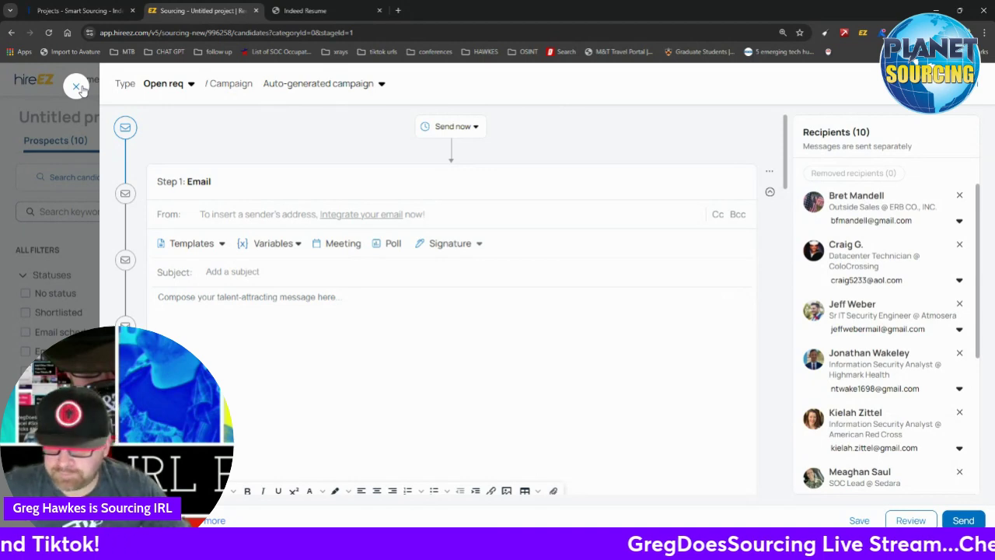
pyautogui.click(78, 87)
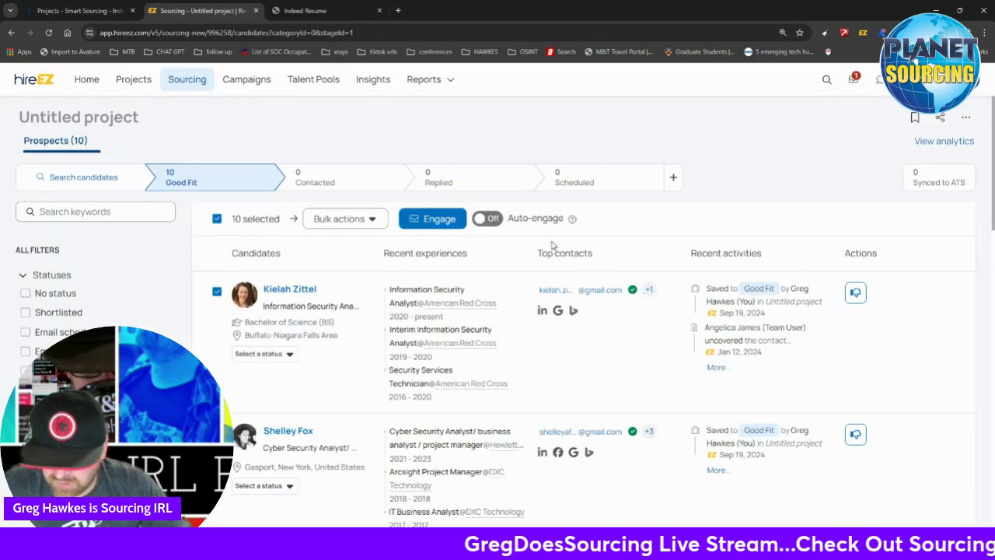
# Examine the Statuses, Tags and Activities filters available for the Good Fit candidates, including the notes and not-contacted or not-viewed options
pyautogui.scroll(-3, 66, 298)
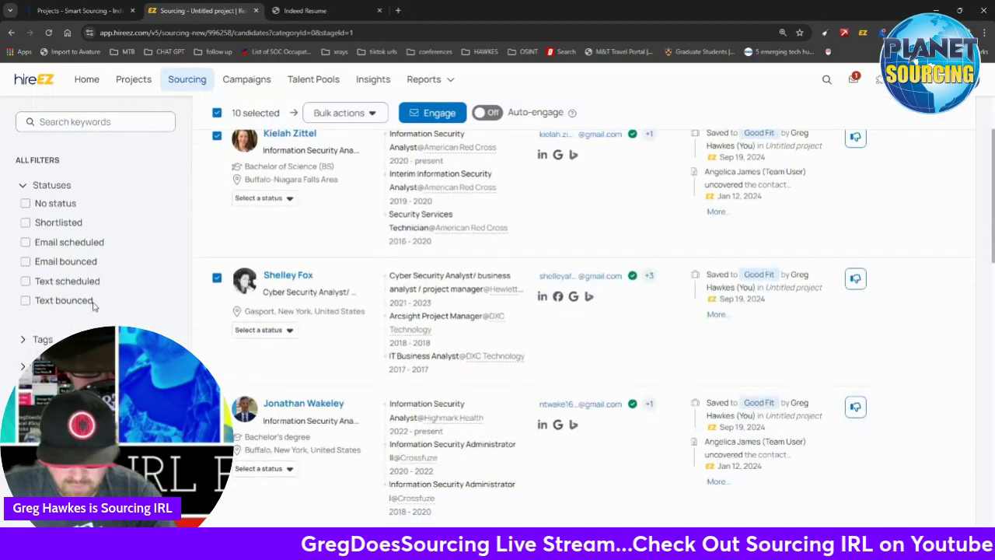
pyautogui.scroll(3, 74, 315)
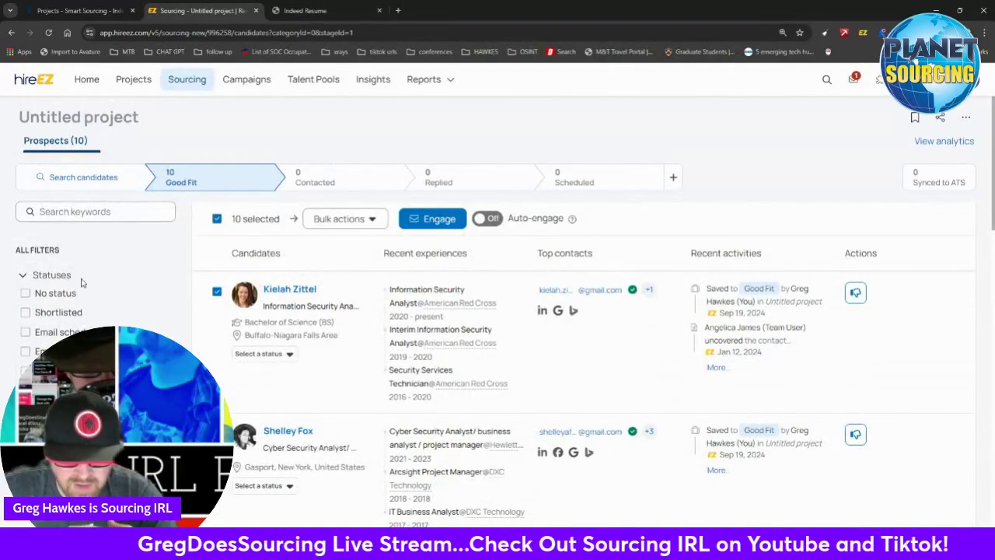
pyautogui.scroll(-2, 77, 315)
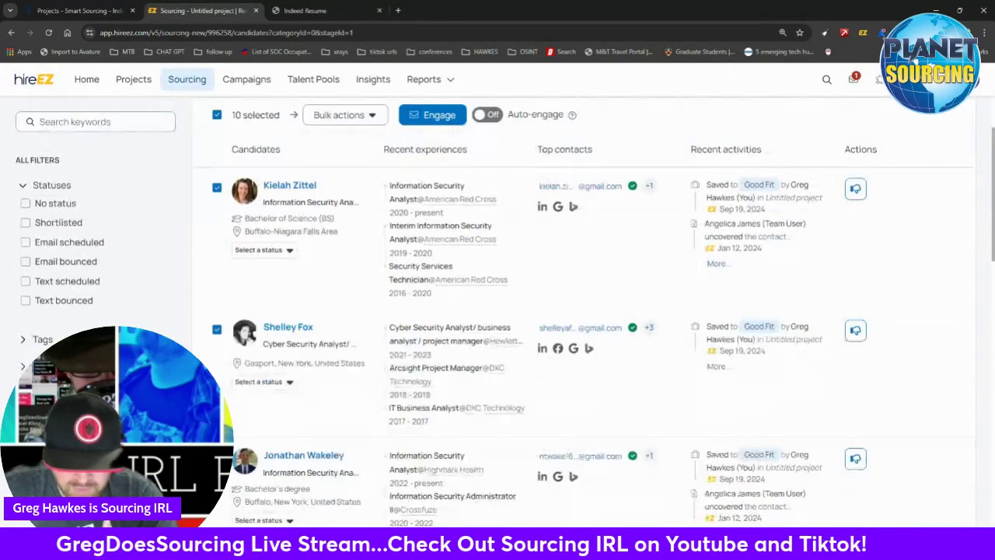
pyautogui.click(26, 339)
pyautogui.click(31, 303)
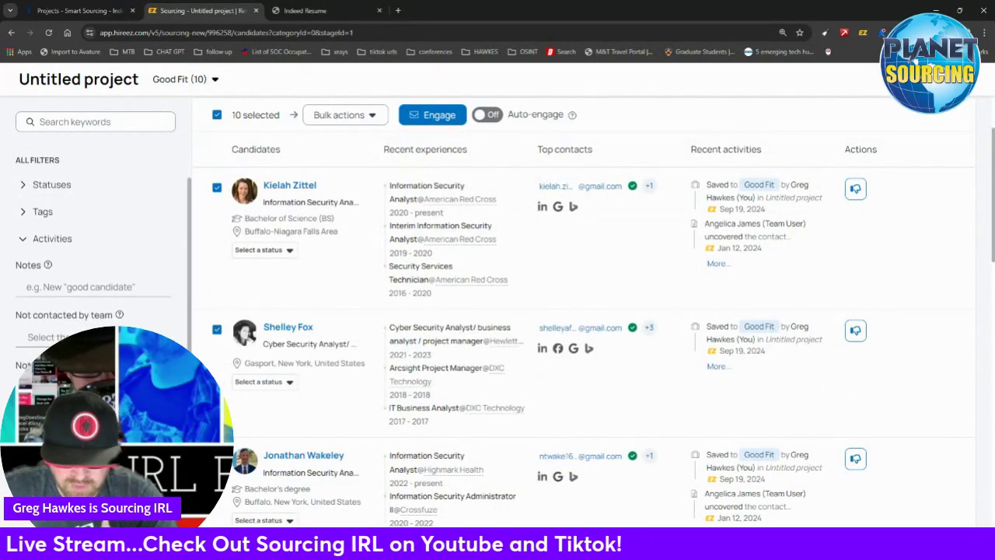
pyautogui.scroll(-2, 77, 296)
pyautogui.scroll(-2, 583, 327)
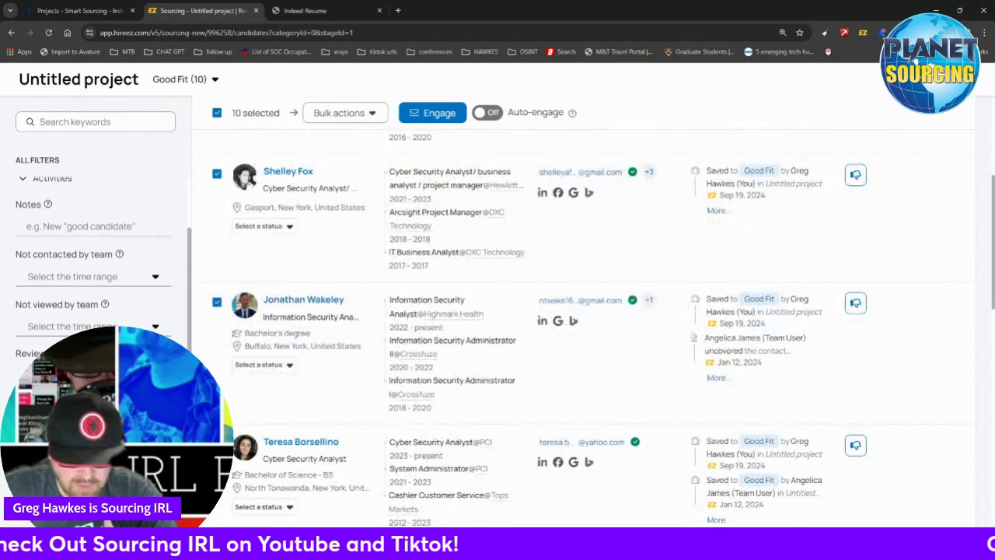
pyautogui.scroll(5, 49, 191)
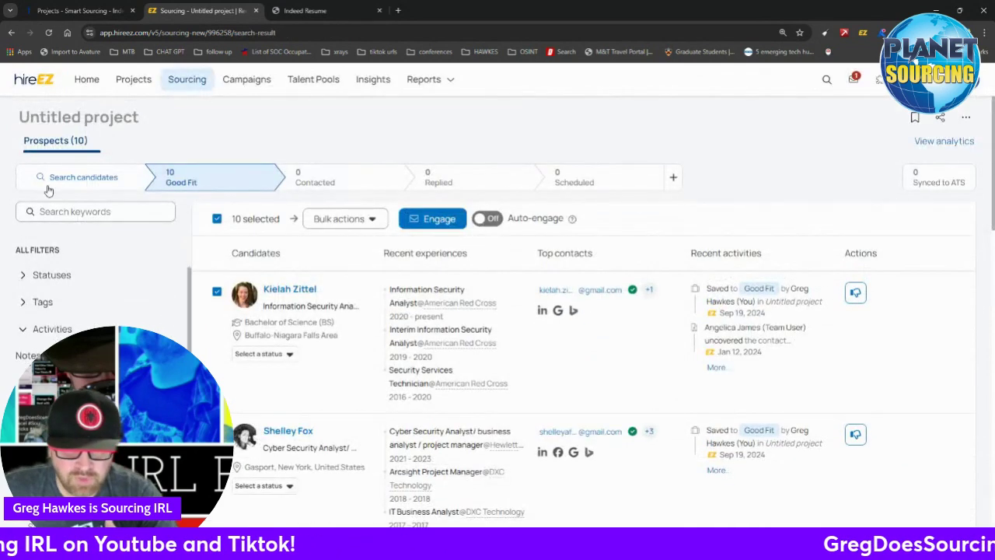
# Return to the candidate search and add Vulnerability Scanning as a mandatory skill
pyautogui.click(82, 190)
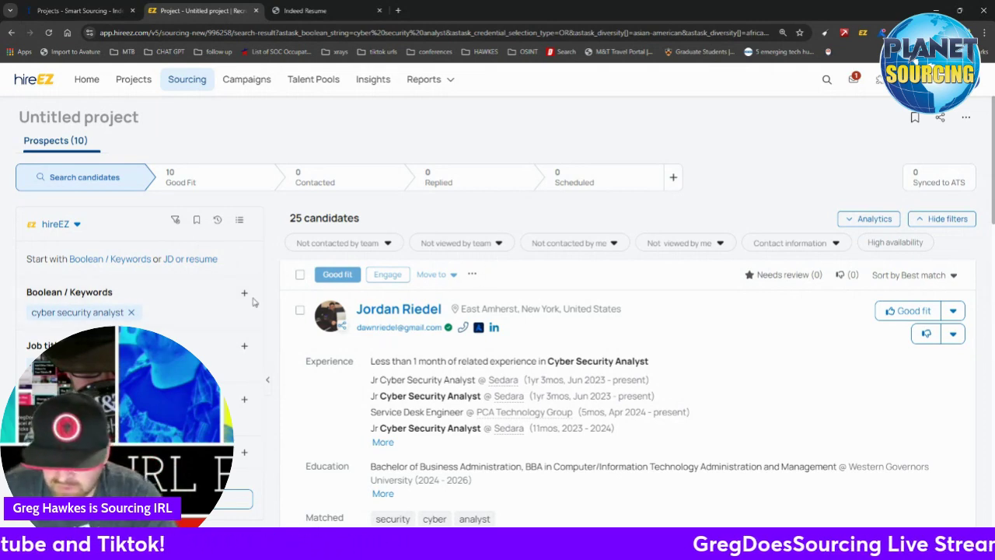
pyautogui.scroll(-3, 175, 288)
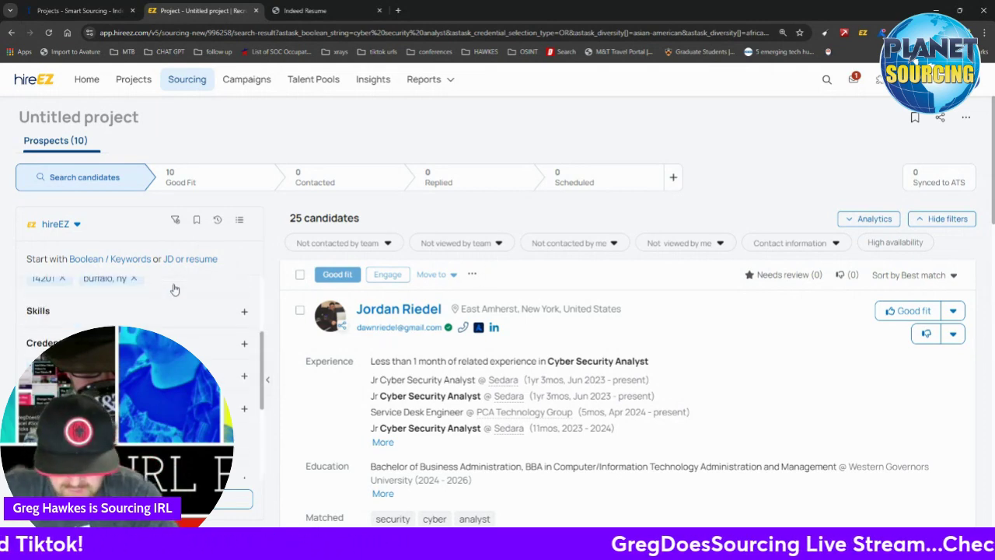
pyautogui.click(109, 303)
pyautogui.scroll(-1, 124, 323)
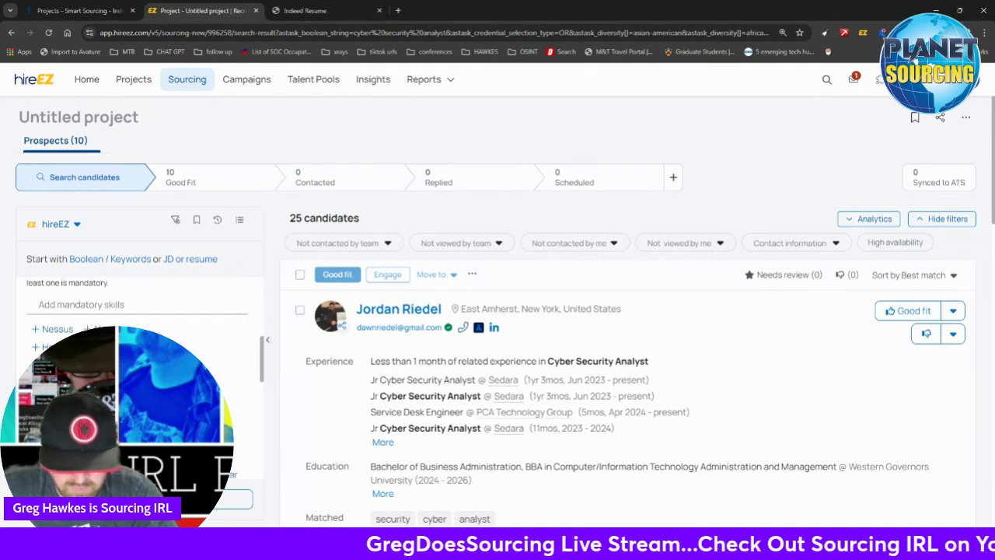
pyautogui.scroll(-2, 138, 311)
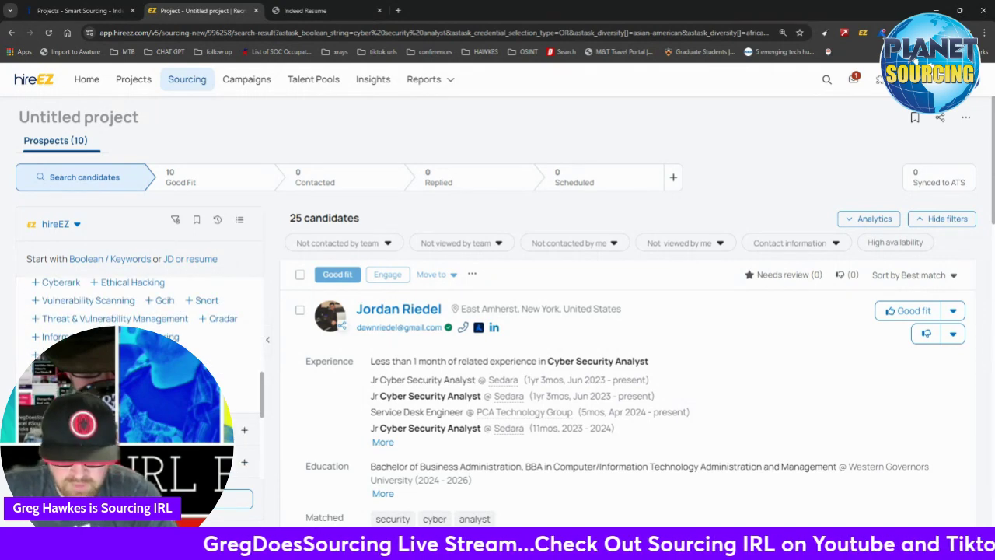
pyautogui.scroll(-1, 192, 311)
pyautogui.scroll(2, 140, 311)
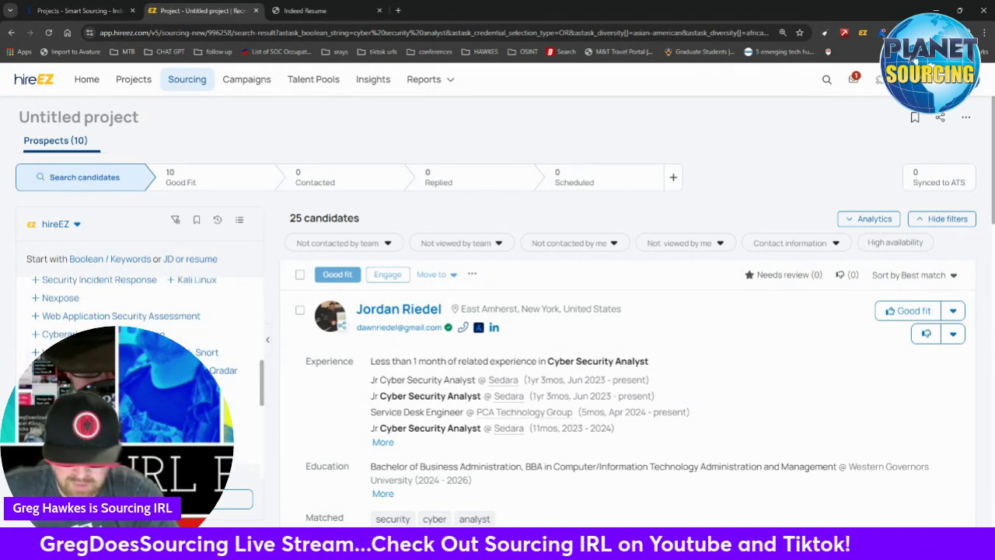
pyautogui.click(199, 352)
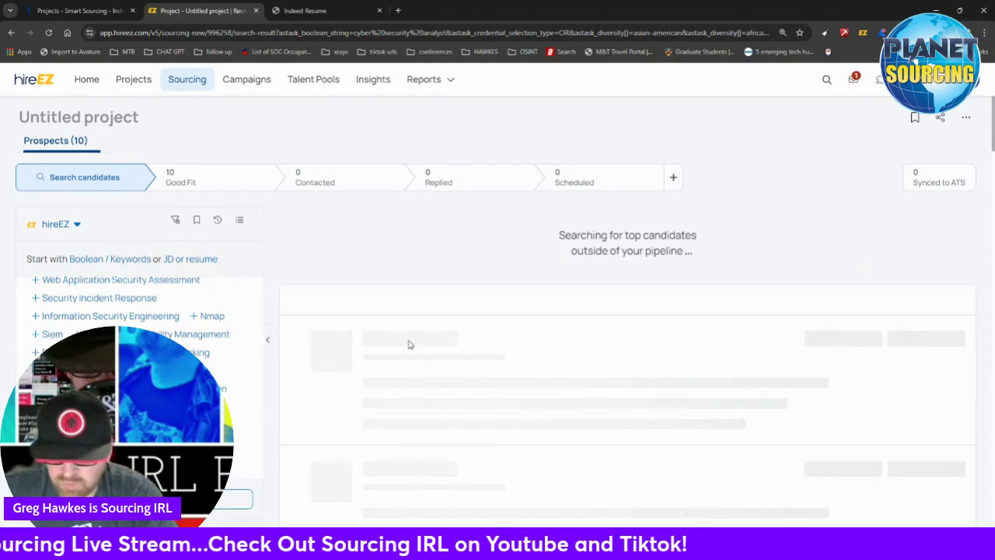
# Examine the remaining search filters, including experience, company, education and diversity, along with the candidates matching the added skill
pyautogui.scroll(-5, 149, 311)
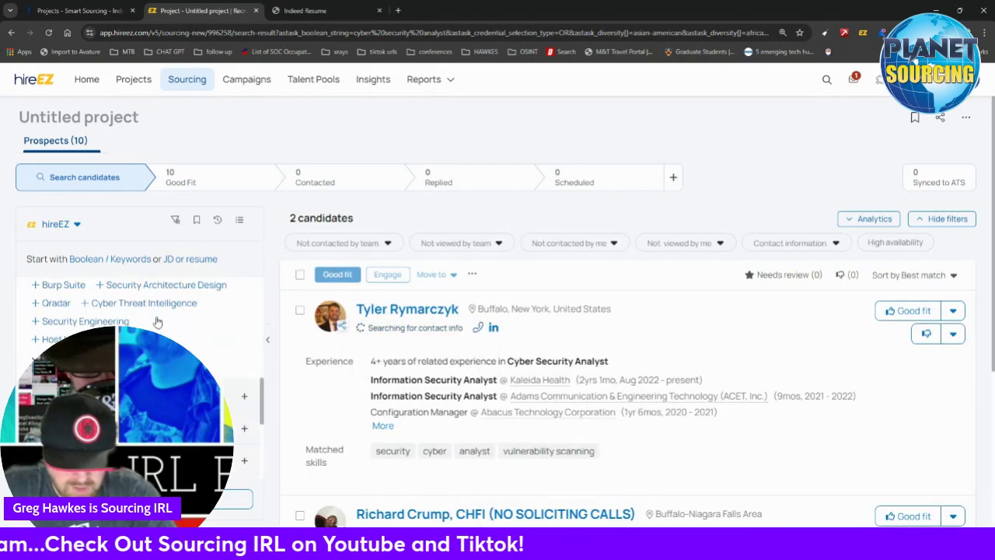
pyautogui.scroll(-2, 140, 311)
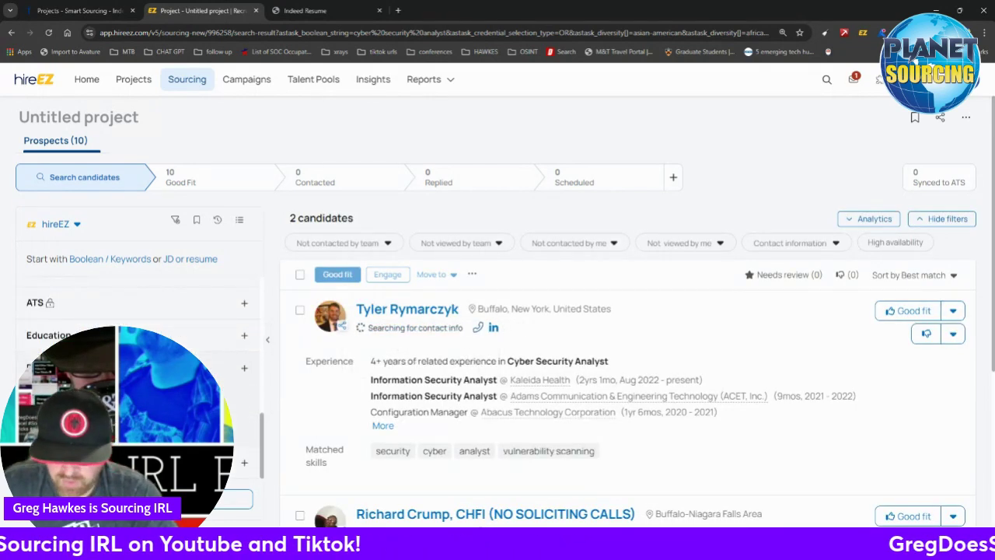
pyautogui.scroll(2, 140, 311)
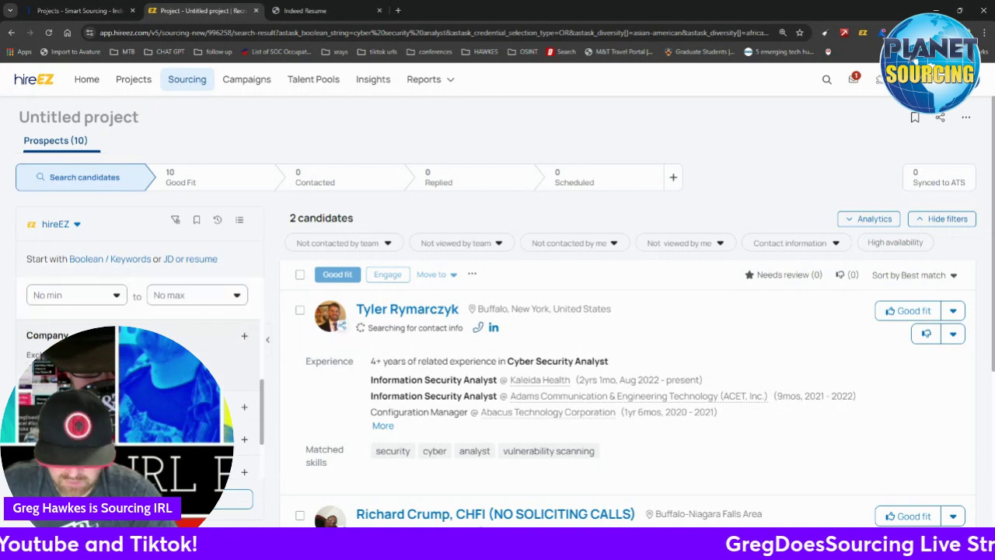
pyautogui.scroll(-2, 140, 349)
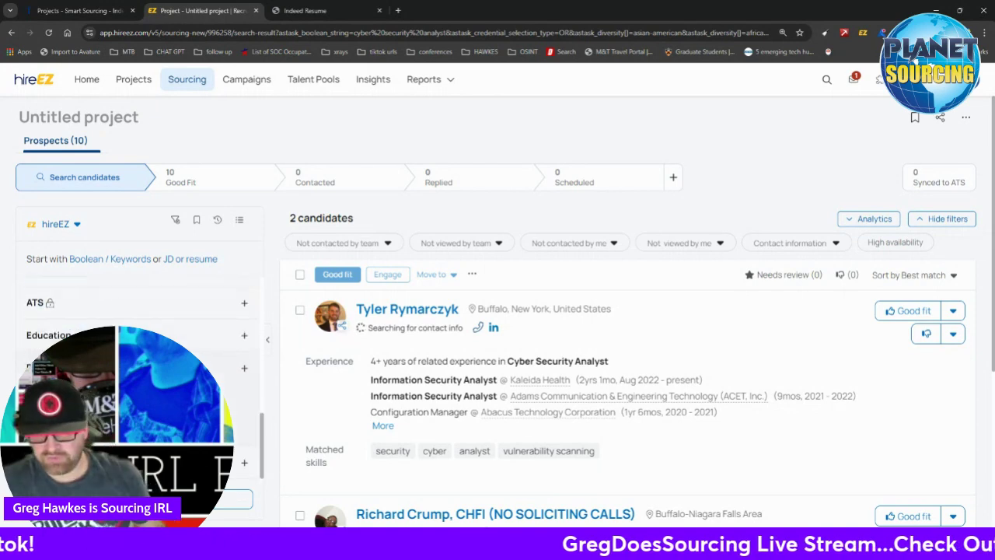
pyautogui.scroll(-3, 195, 327)
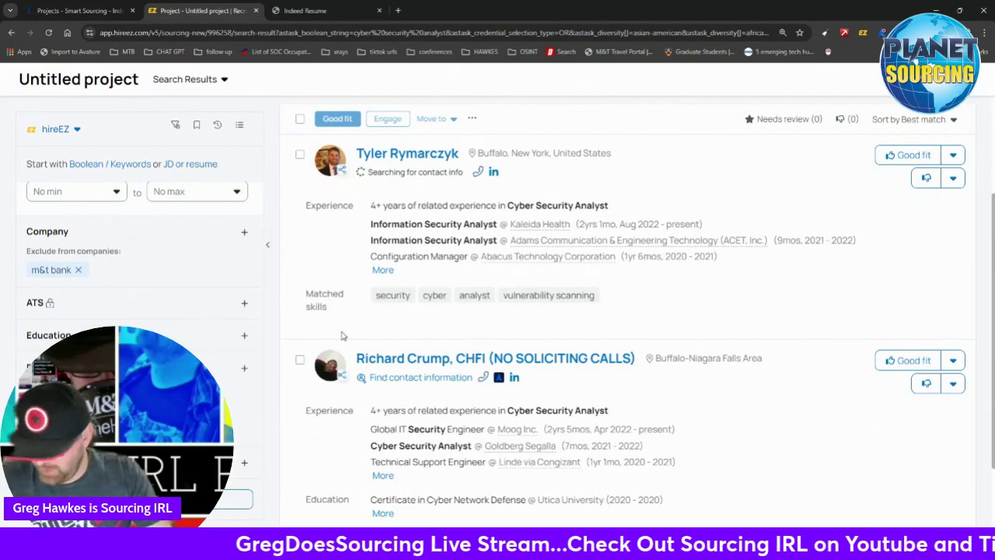
pyautogui.scroll(3, 286, 343)
pyautogui.scroll(-1, 265, 349)
pyautogui.scroll(1, 228, 349)
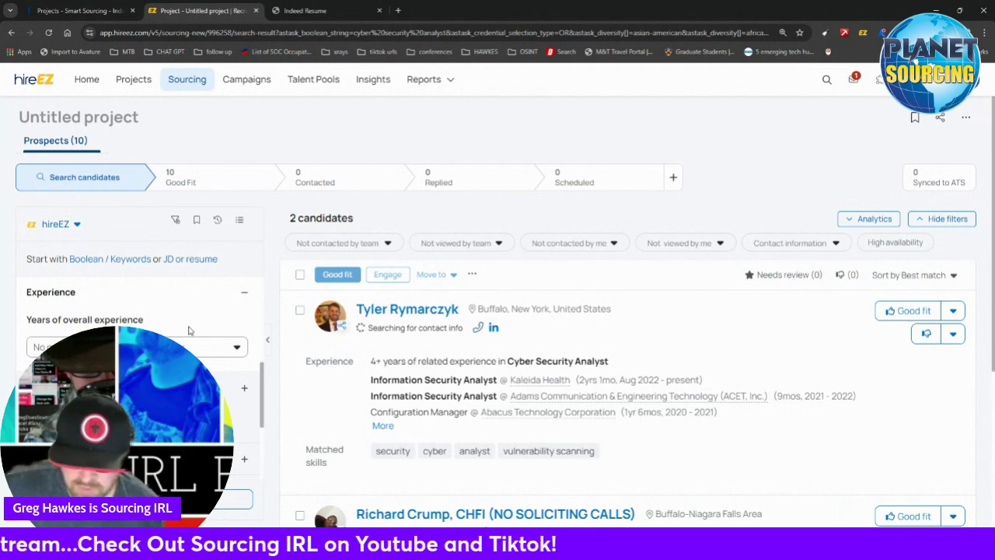
pyautogui.scroll(-3, 189, 331)
pyautogui.scroll(-2, 189, 331)
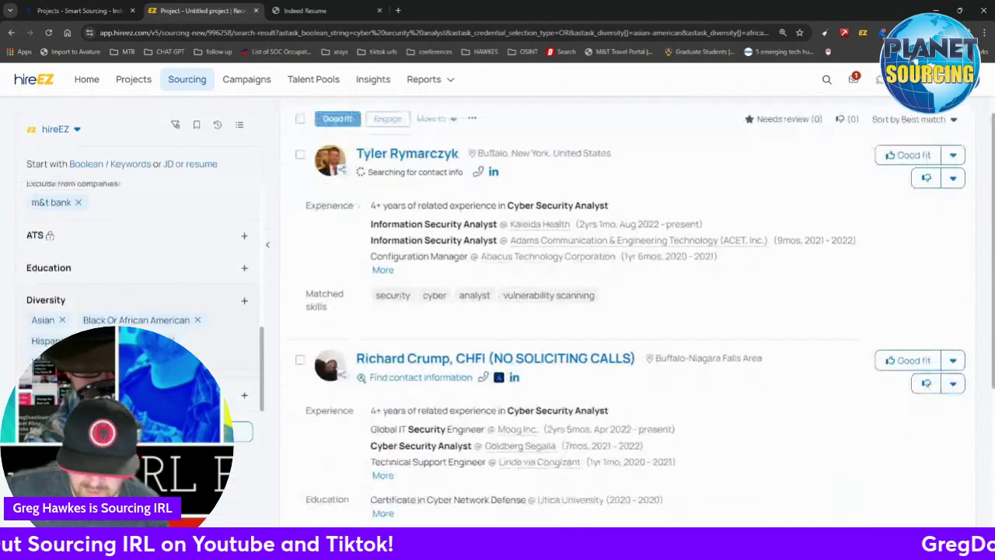
# Open the Skills filter containing Vulnerability Scanning for editing
pyautogui.scroll(3, 189, 311)
pyautogui.scroll(2, 408, 294)
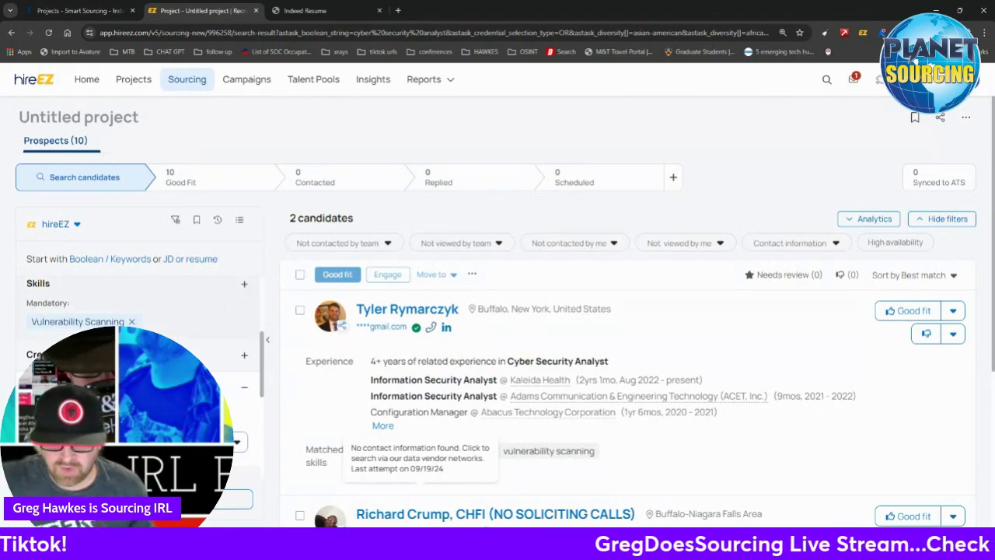
pyautogui.click(143, 322)
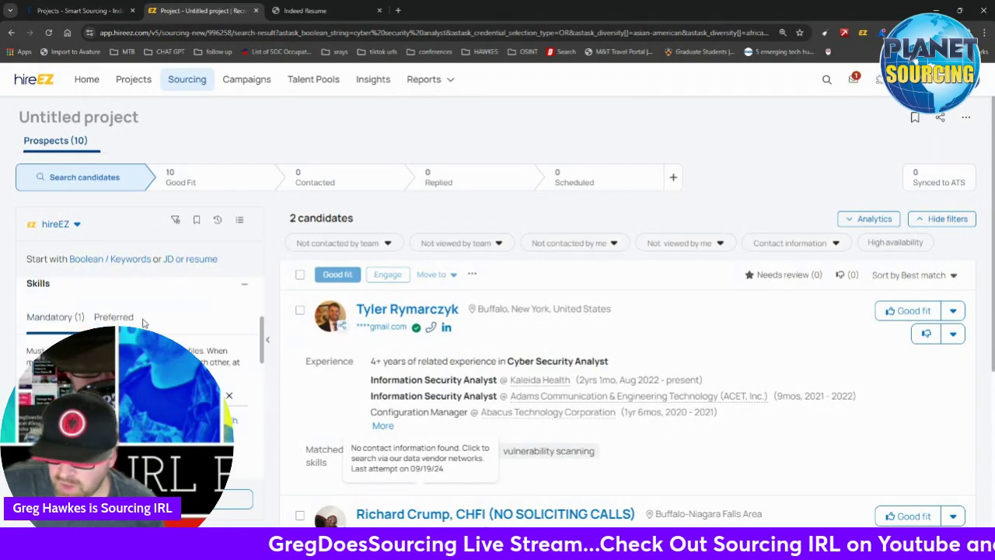